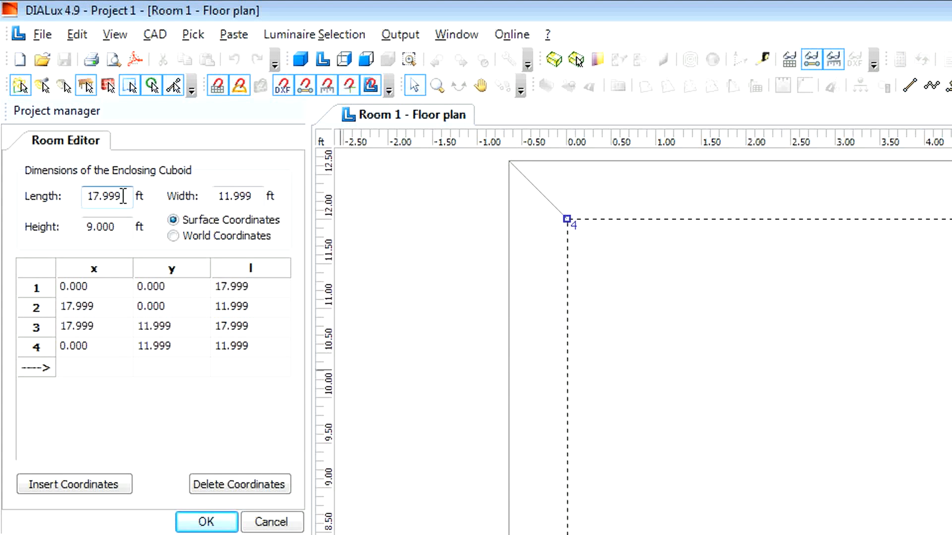
- Set the room's enclosing dimensions to 100 ft length, 200 ft width and 25 ft height, and confirm them
{"action": "left_click_drag", "start_coordinate": [121, 198], "coordinate": [89, 197]}
{"action": "type", "text": "100"}
{"action": "key", "text": "Tab"}
{"action": "type", "text": "200"}
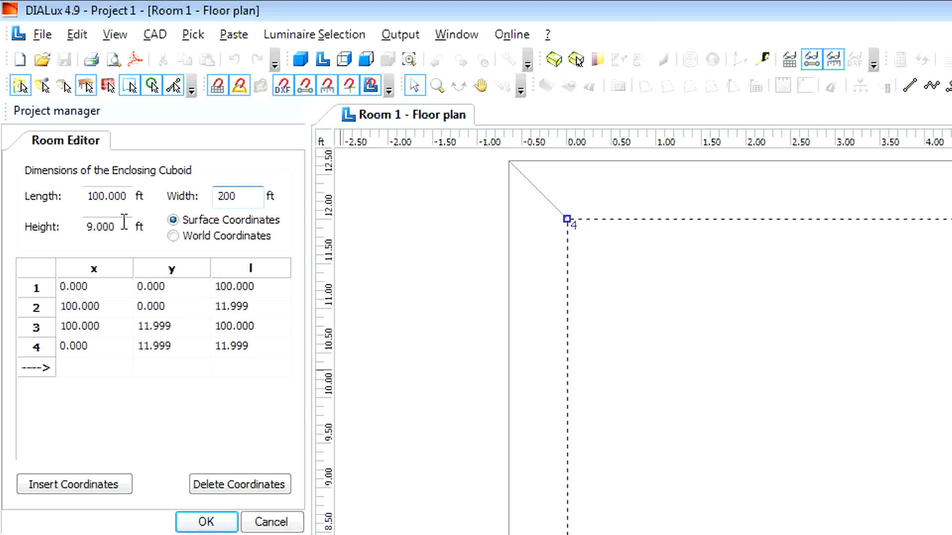
{"action": "key", "text": "Tab"}
{"action": "type", "text": "25"}
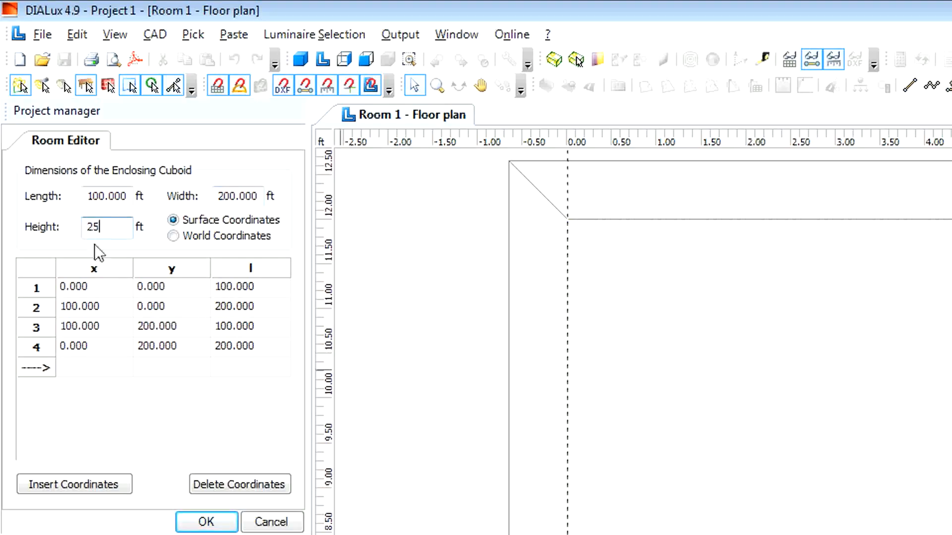
{"action": "left_click", "coordinate": [198, 525]}
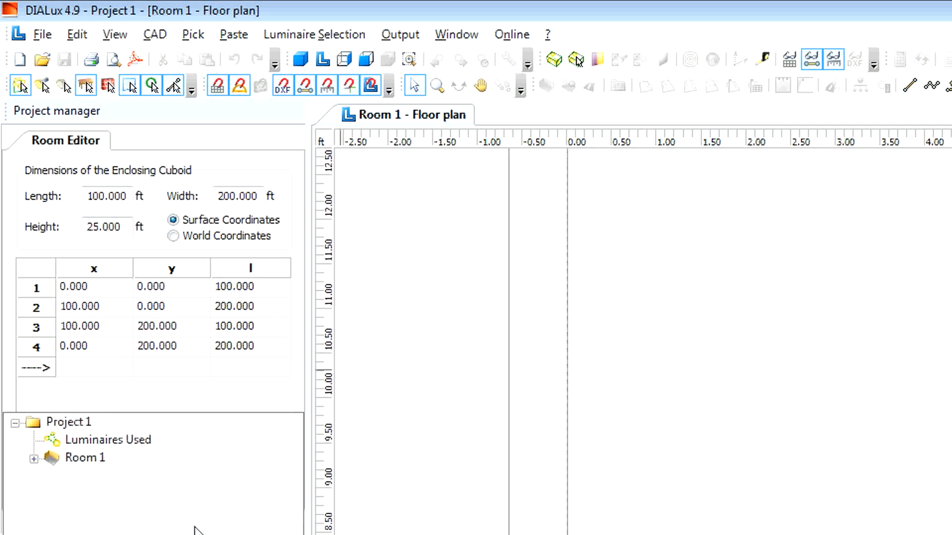
- Zoom and pan the floor plan to examine the whole room outline centred in the view
{"action": "left_click", "coordinate": [437, 85]}
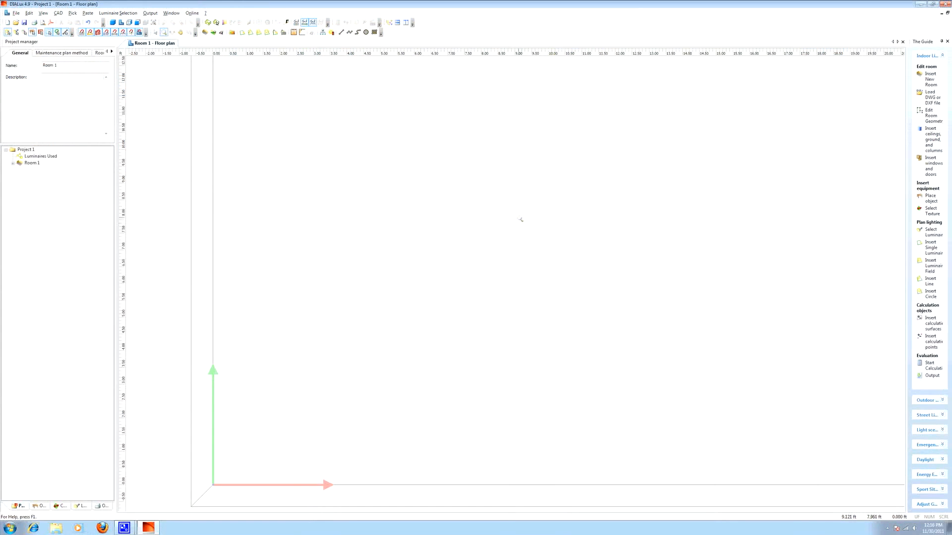
{"action": "left_click_drag", "start_coordinate": [520, 221], "coordinate": [616, 143]}
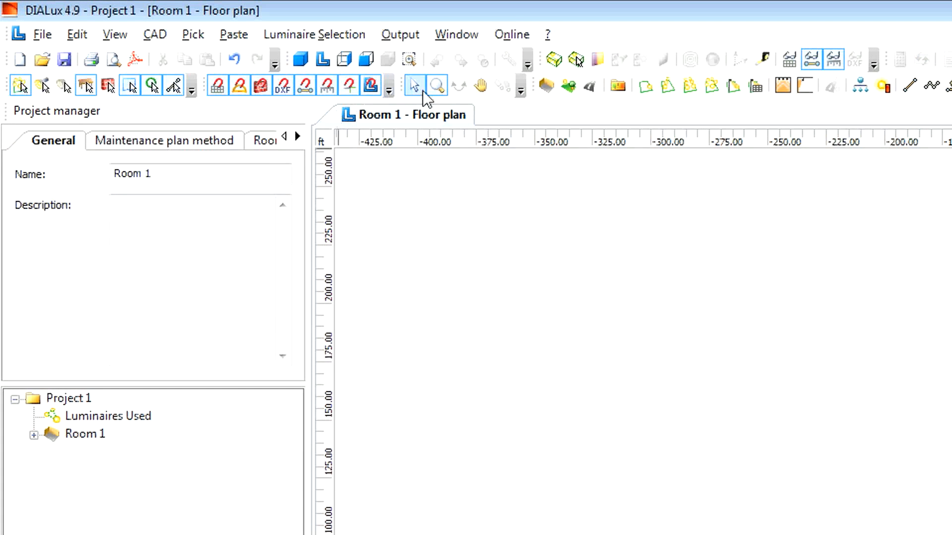
{"action": "left_click", "coordinate": [480, 86]}
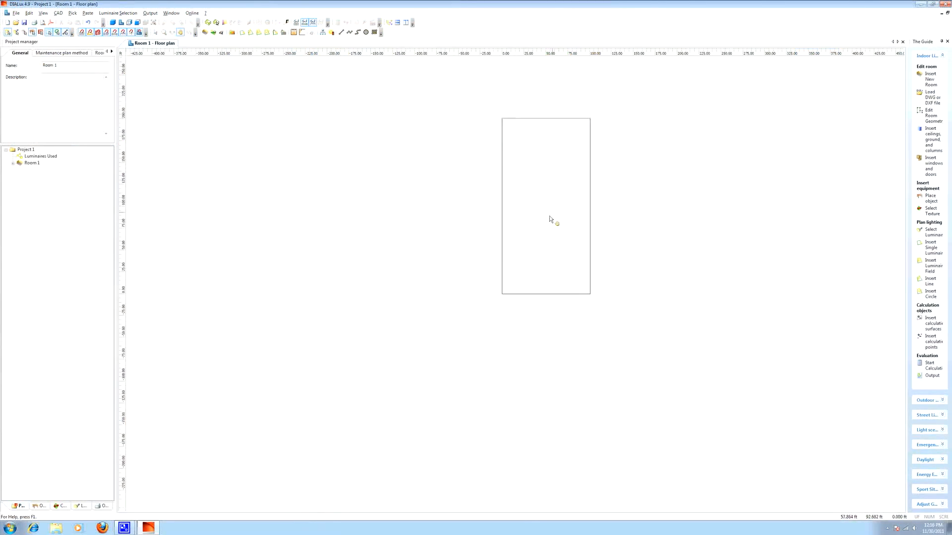
{"action": "left_click_drag", "start_coordinate": [550, 219], "coordinate": [501, 246]}
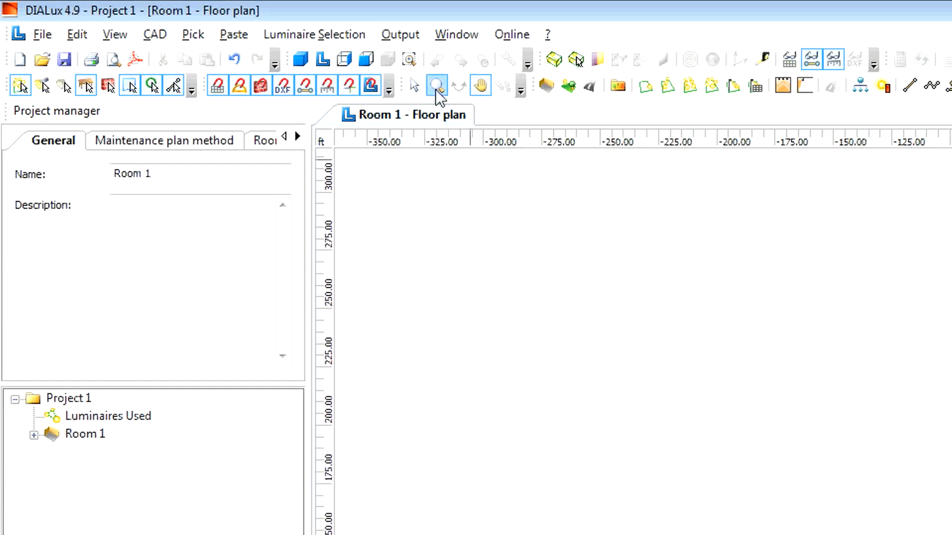
{"action": "left_click", "coordinate": [435, 87]}
{"action": "left_click_drag", "start_coordinate": [481, 274], "coordinate": [496, 140]}
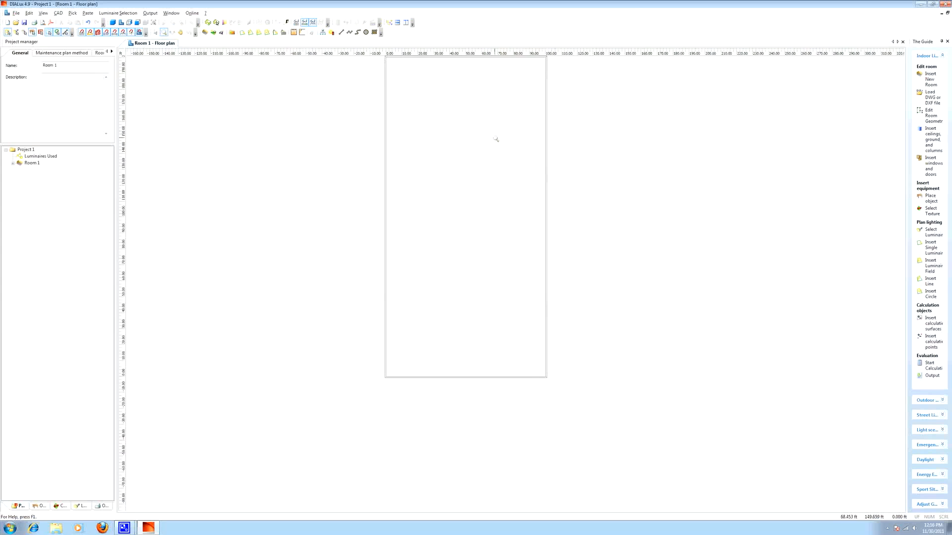
{"action": "left_click", "coordinate": [180, 32]}
{"action": "left_click_drag", "start_coordinate": [437, 183], "coordinate": [445, 199]}
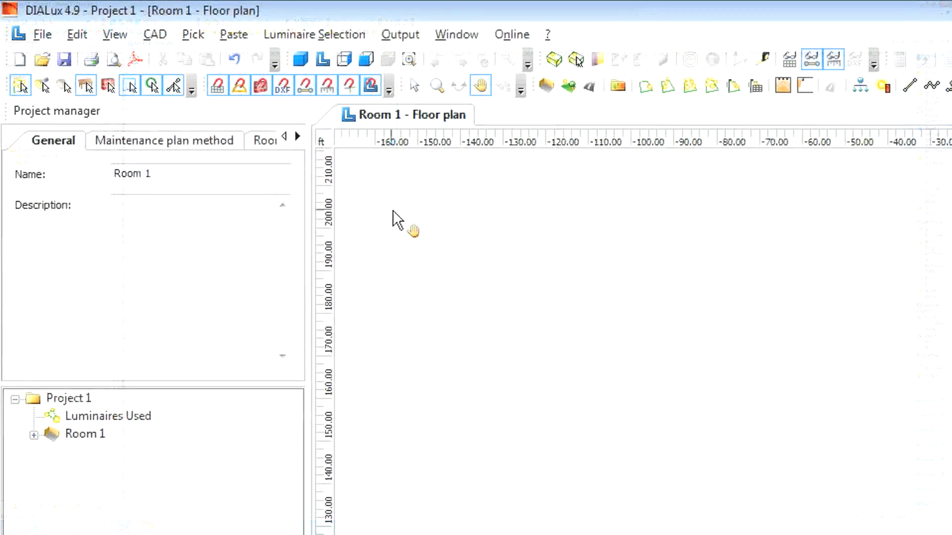
- Show the room in the 3D view and rotate and zoom it to examine the floor and walls
{"action": "left_click", "coordinate": [301, 59]}
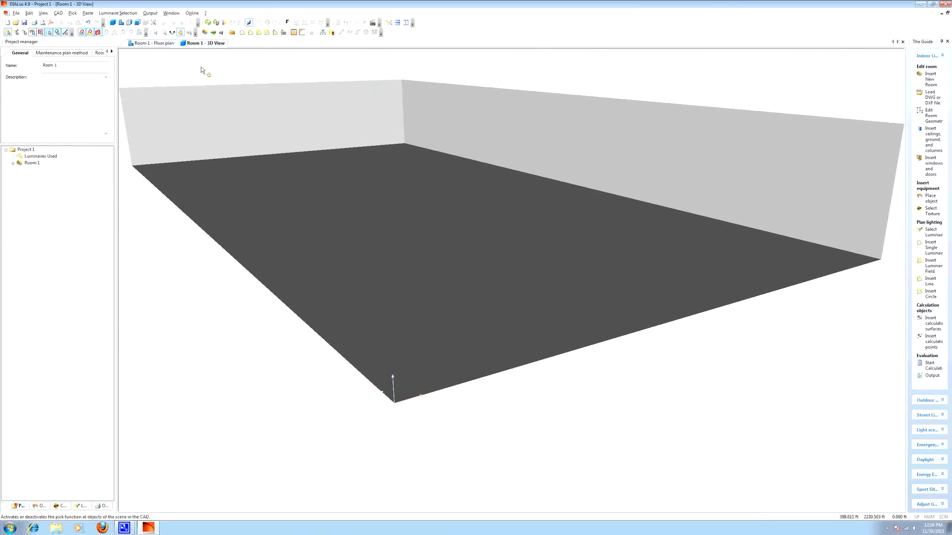
{"action": "left_click", "coordinate": [172, 33]}
{"action": "left_click_drag", "start_coordinate": [406, 177], "coordinate": [405, 178]}
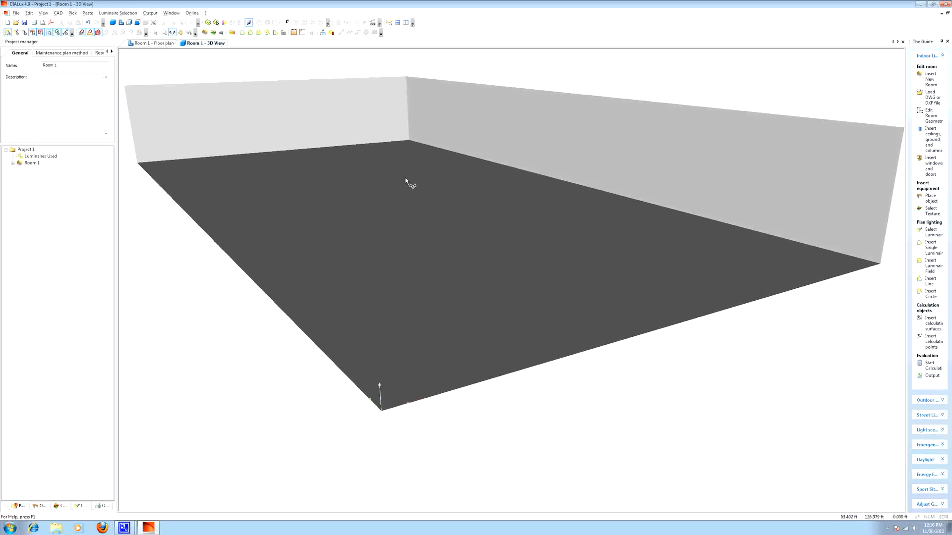
{"action": "left_click_drag", "start_coordinate": [405, 178], "coordinate": [404, 189]}
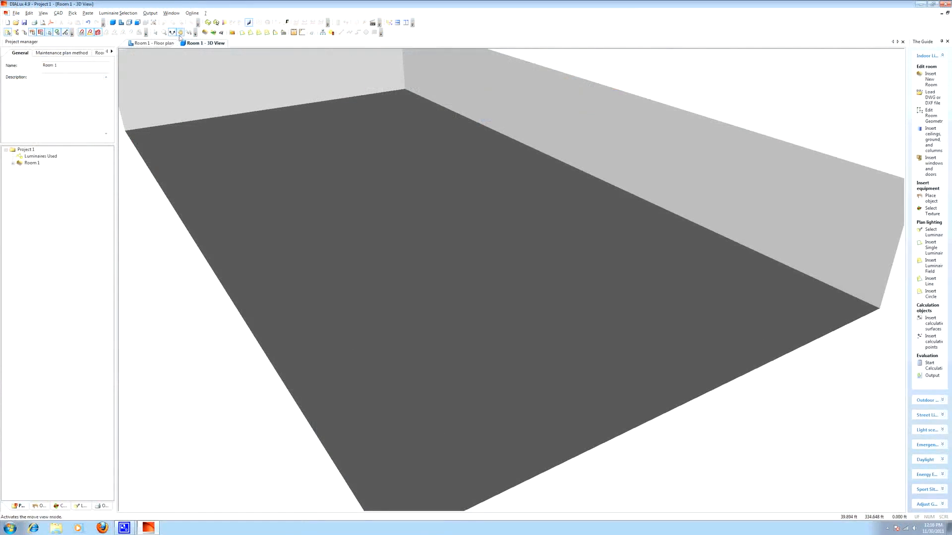
{"action": "left_click", "coordinate": [164, 32]}
{"action": "left_click_drag", "start_coordinate": [353, 169], "coordinate": [392, 277]}
{"action": "left_click", "coordinate": [172, 32]}
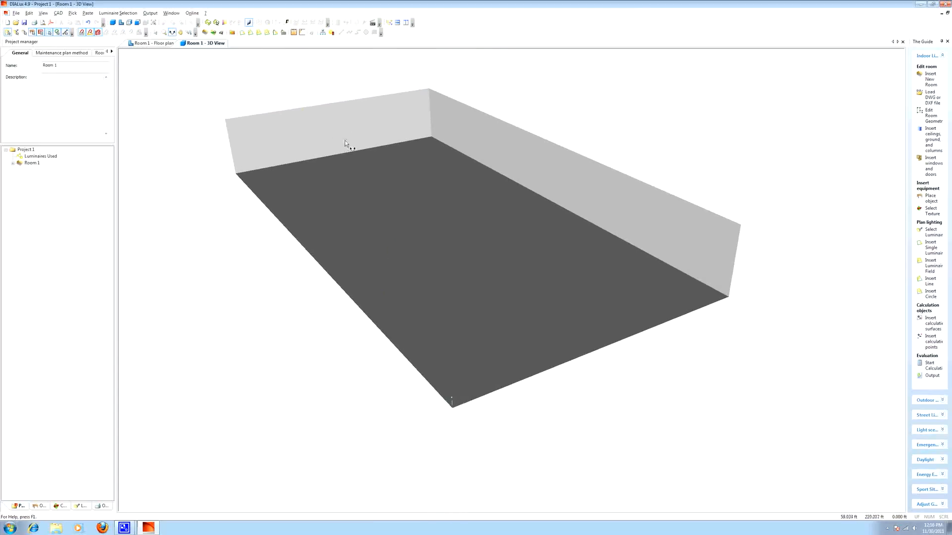
{"action": "left_click_drag", "start_coordinate": [471, 222], "coordinate": [463, 247]}
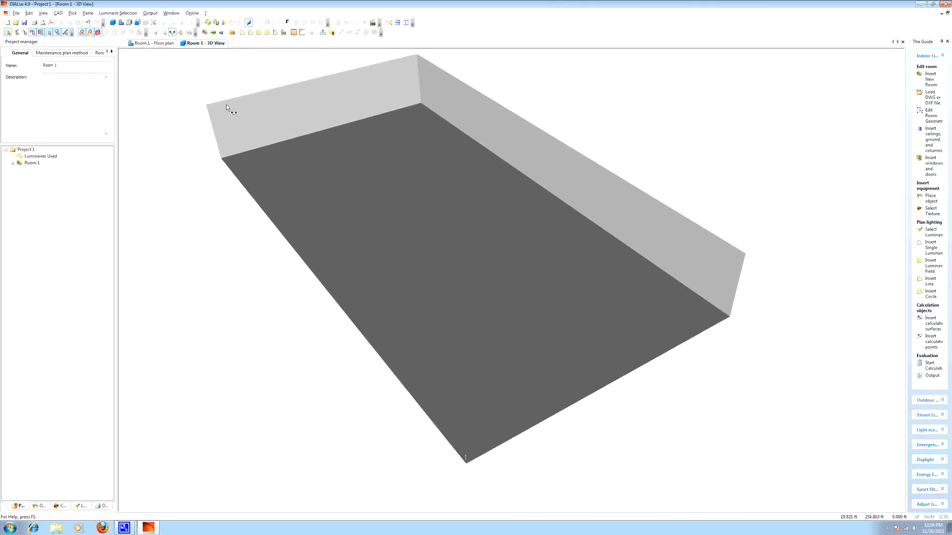
- Return to the floor plan and rename the room as Tutorial
{"action": "left_click", "coordinate": [147, 46]}
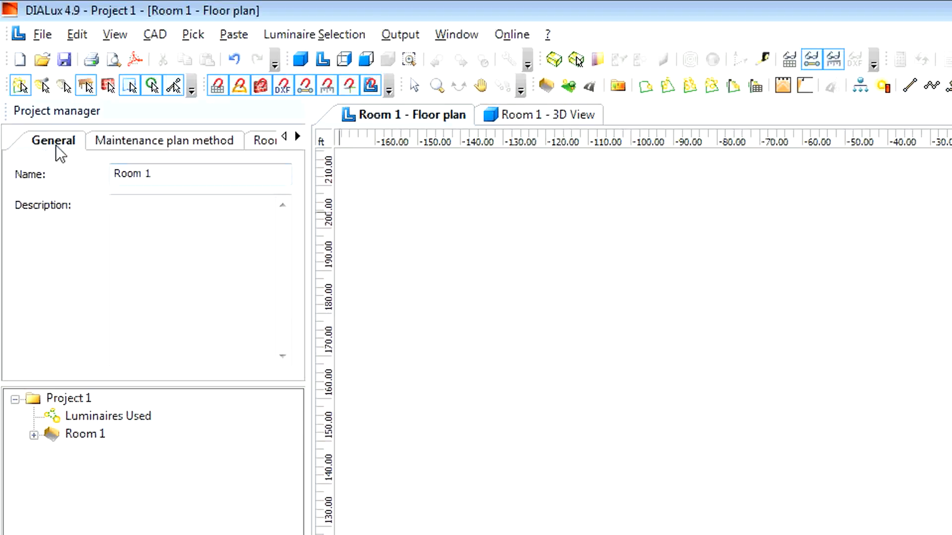
{"action": "left_click_drag", "start_coordinate": [170, 174], "coordinate": [103, 168]}
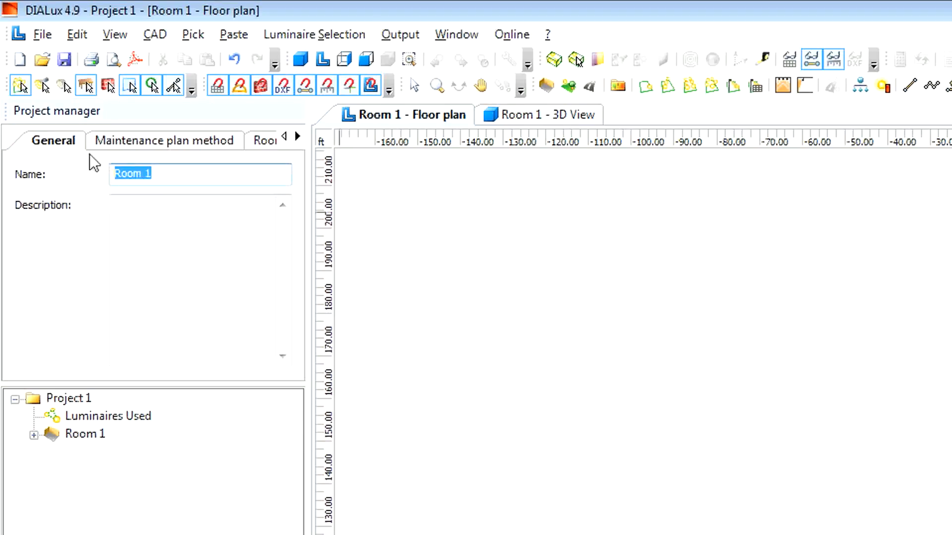
{"action": "type", "text": "Tutorial"}
{"action": "key", "text": "Return"}
{"action": "left_click", "coordinate": [52, 435]}
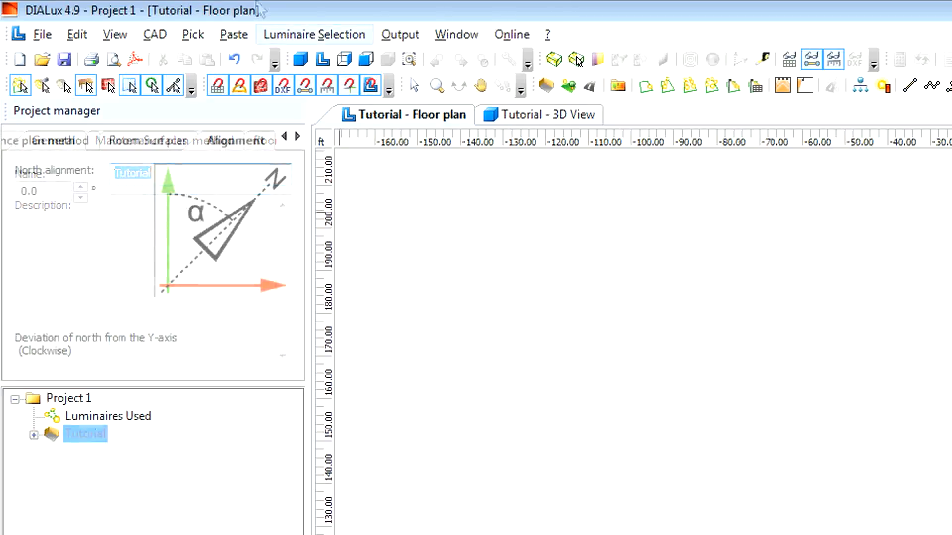
- Review Project 1's properties, including its details, location list, address and contact fields
{"action": "left_click", "coordinate": [16, 400]}
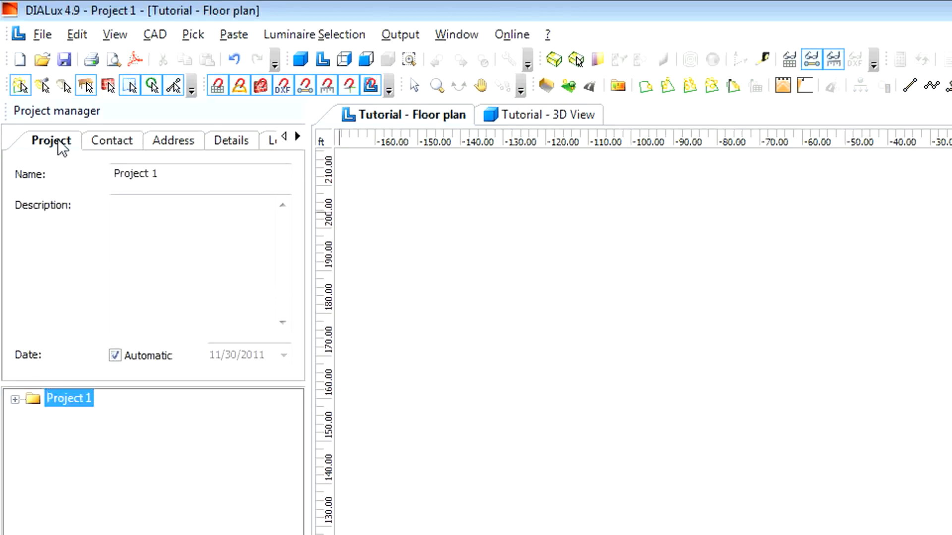
{"action": "left_click", "coordinate": [151, 177]}
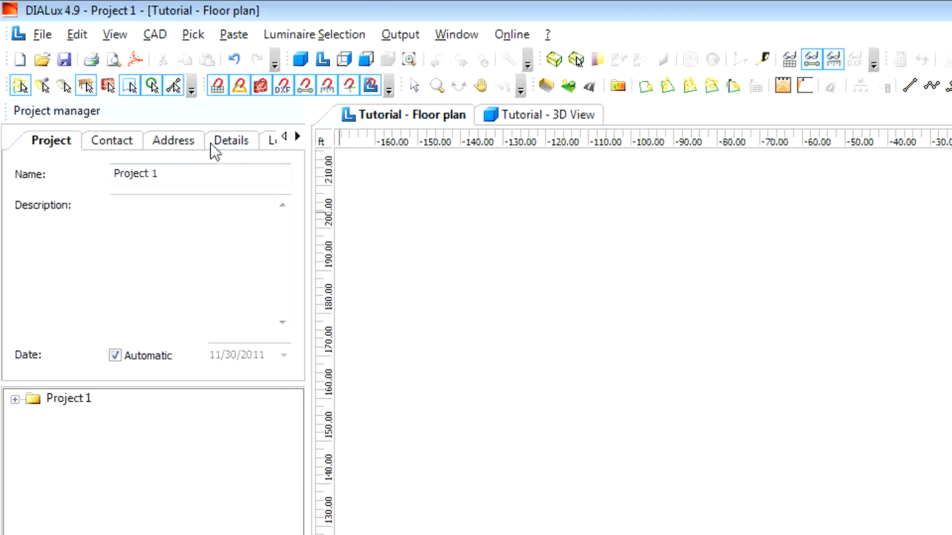
{"action": "left_click", "coordinate": [227, 139]}
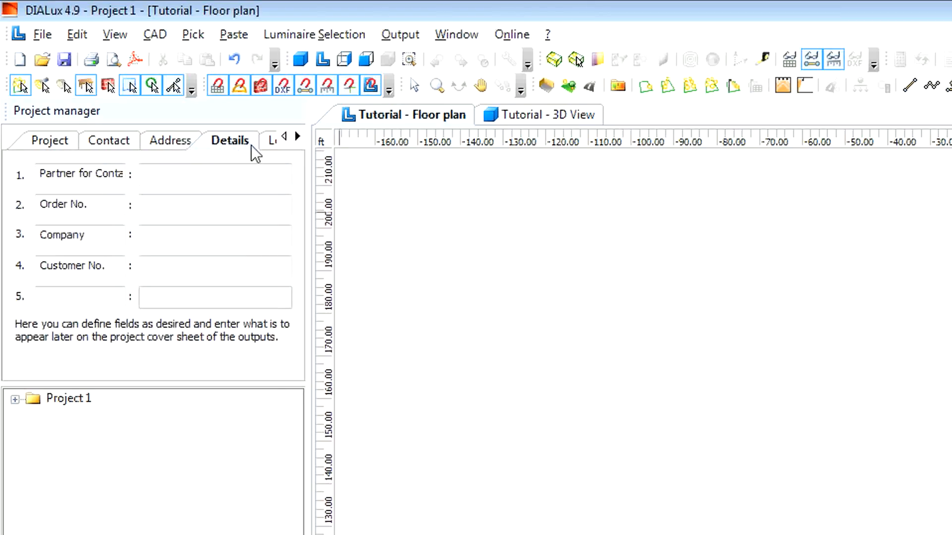
{"action": "left_click", "coordinate": [268, 142]}
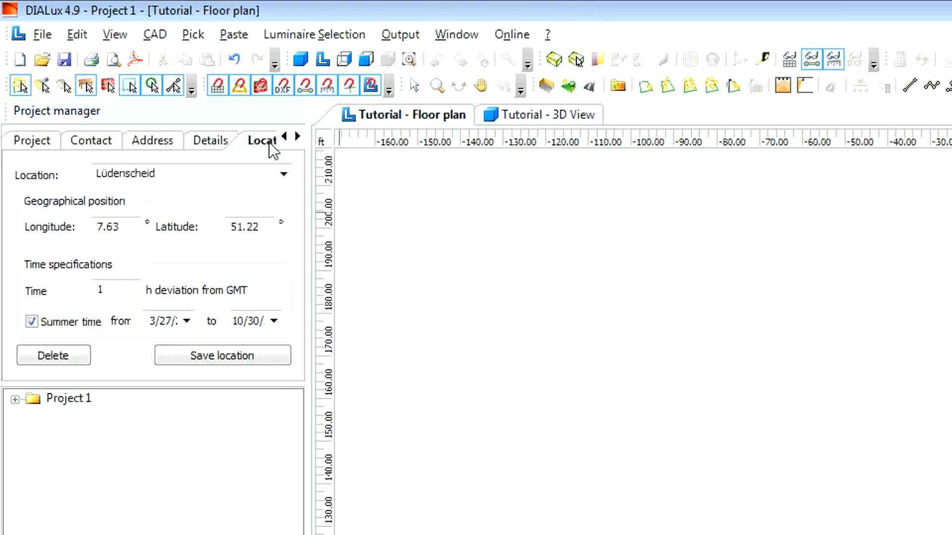
{"action": "left_click", "coordinate": [284, 174]}
{"action": "left_click", "coordinate": [282, 193]}
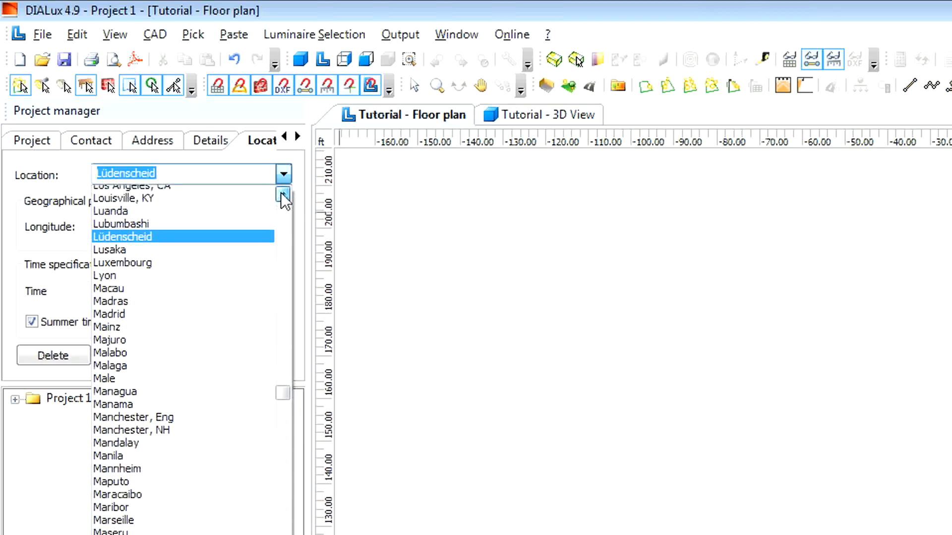
{"action": "left_click", "coordinate": [280, 192]}
{"action": "left_click", "coordinate": [229, 207]}
{"action": "left_click", "coordinate": [149, 141]}
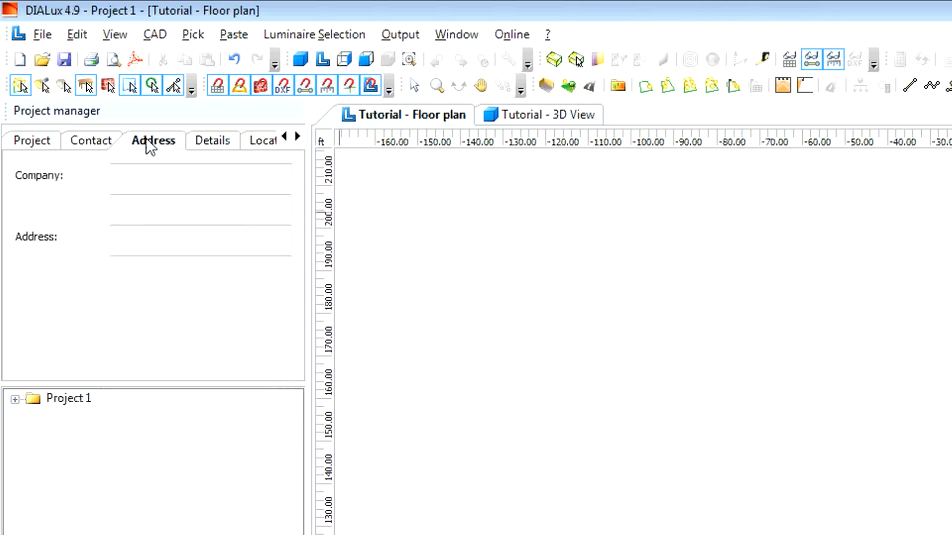
{"action": "left_click", "coordinate": [92, 143]}
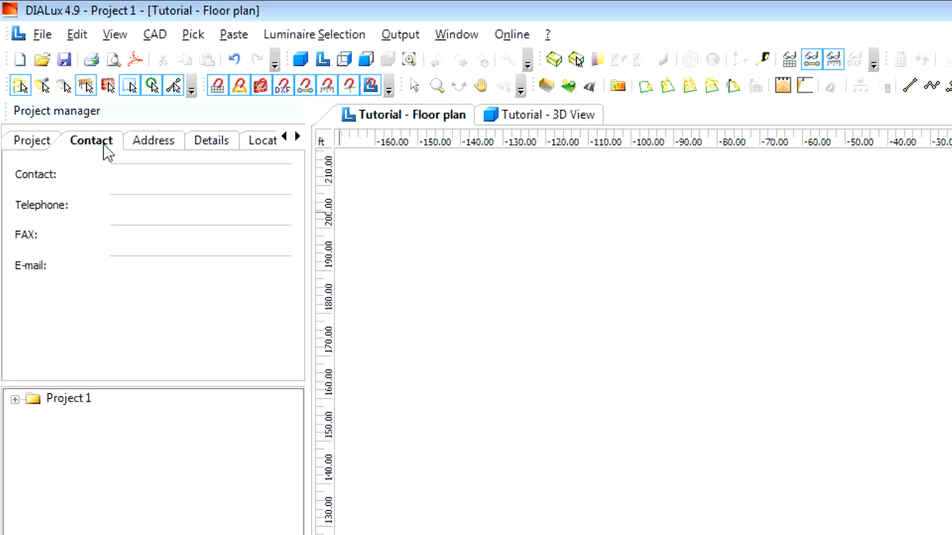
{"action": "left_click", "coordinate": [207, 139]}
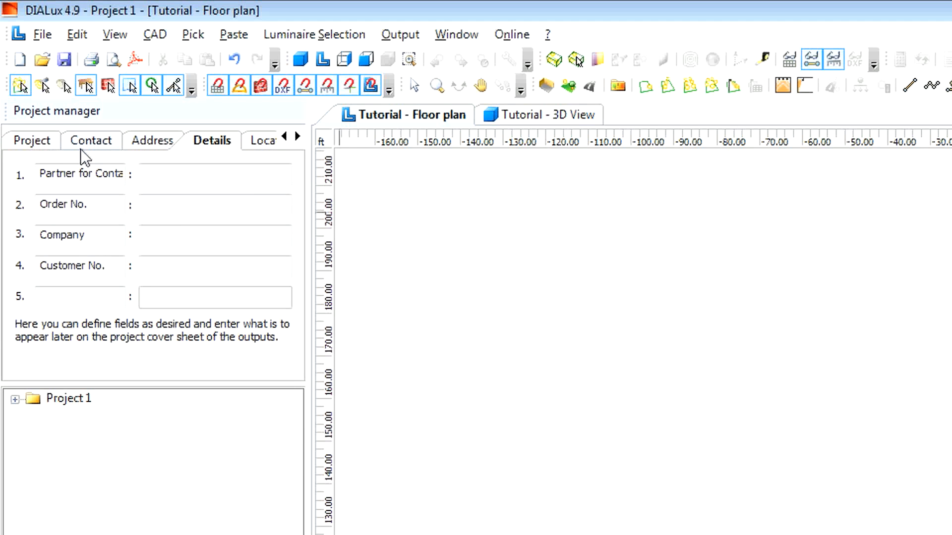
{"action": "left_click", "coordinate": [28, 140]}
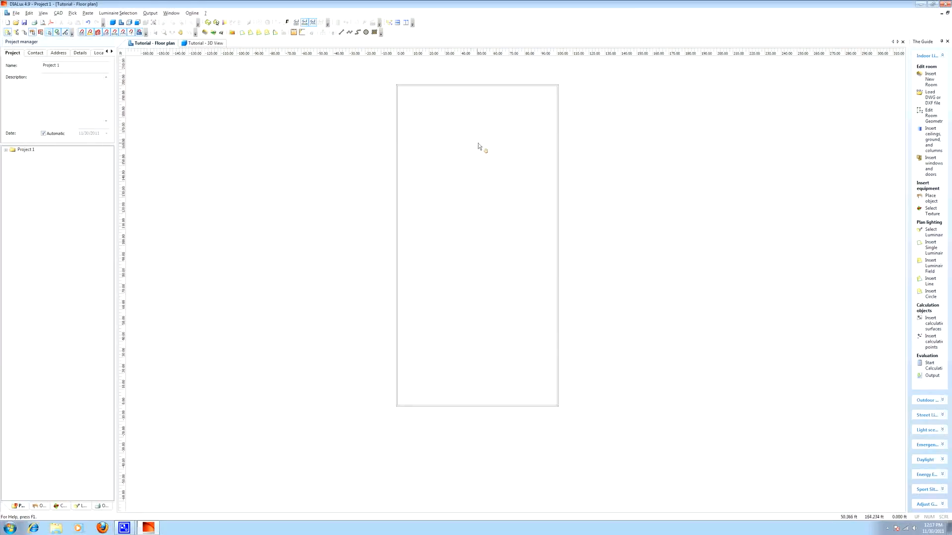
- Import the luminaire file T22966 (IES) from the Desktop
{"action": "left_click", "coordinate": [19, 13]}
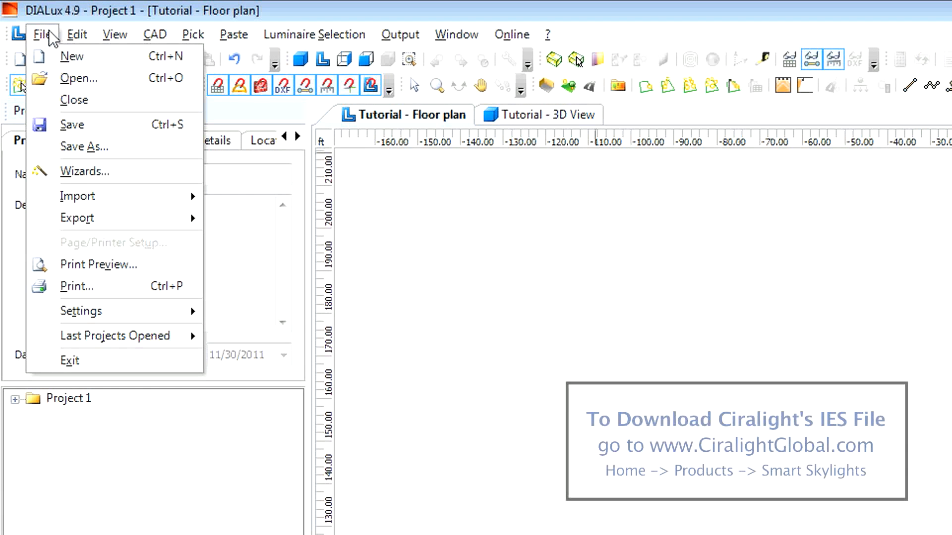
{"action": "mouse_move", "coordinate": [81, 198]}
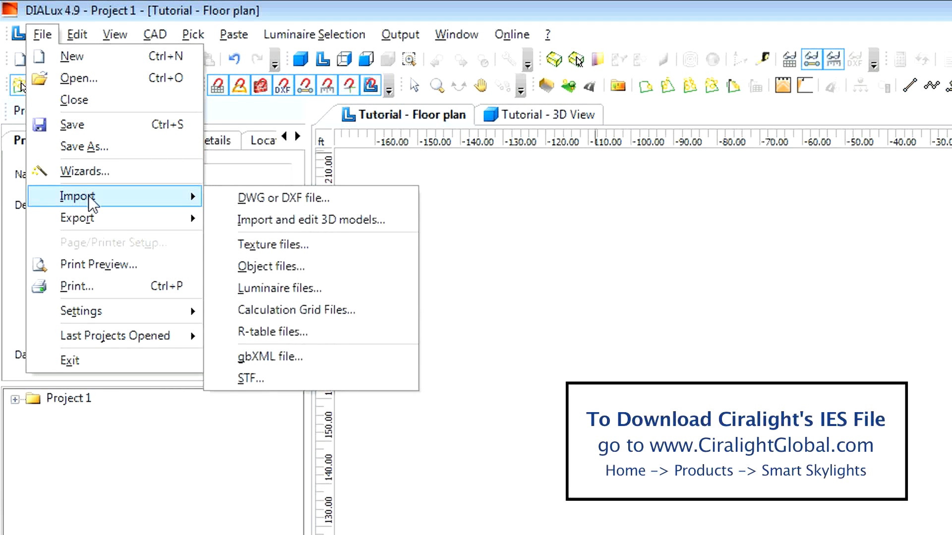
{"action": "left_click", "coordinate": [285, 290]}
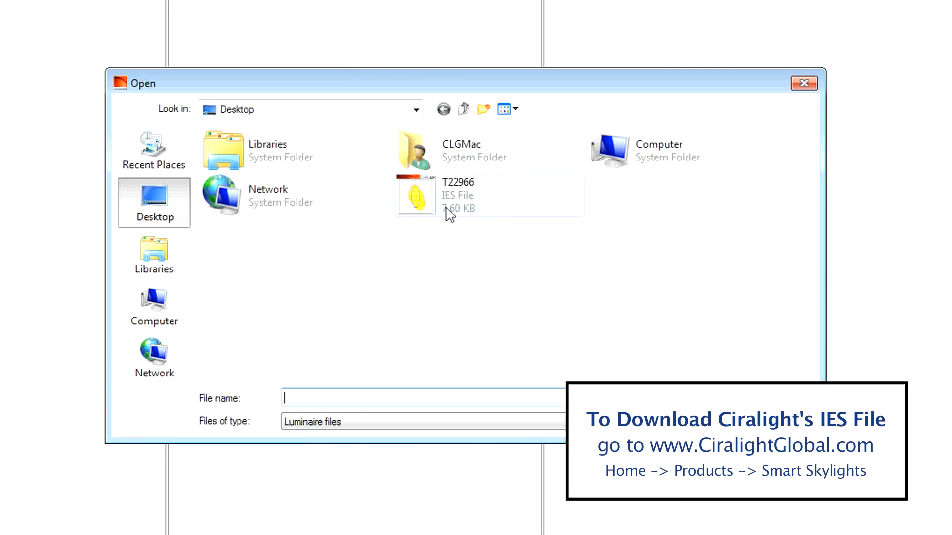
{"action": "left_click", "coordinate": [458, 211]}
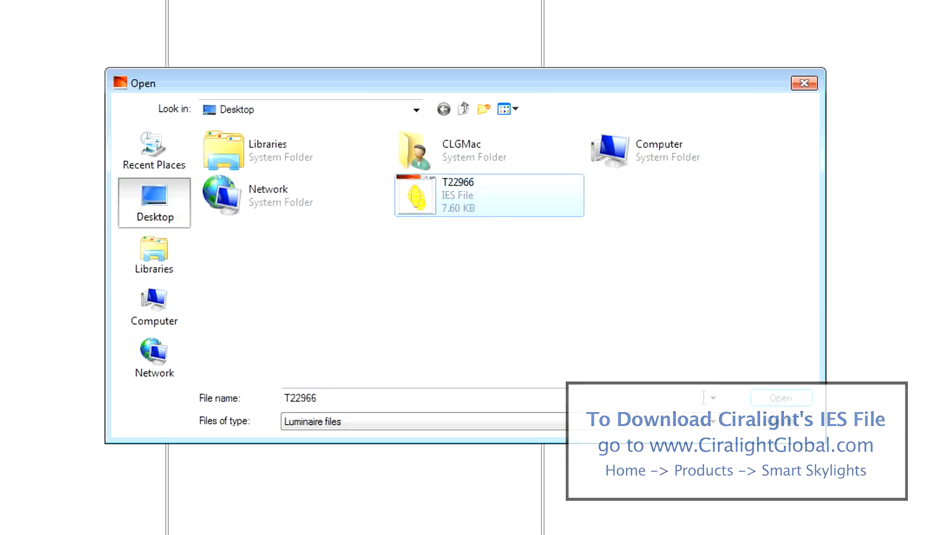
{"action": "left_click", "coordinate": [766, 403]}
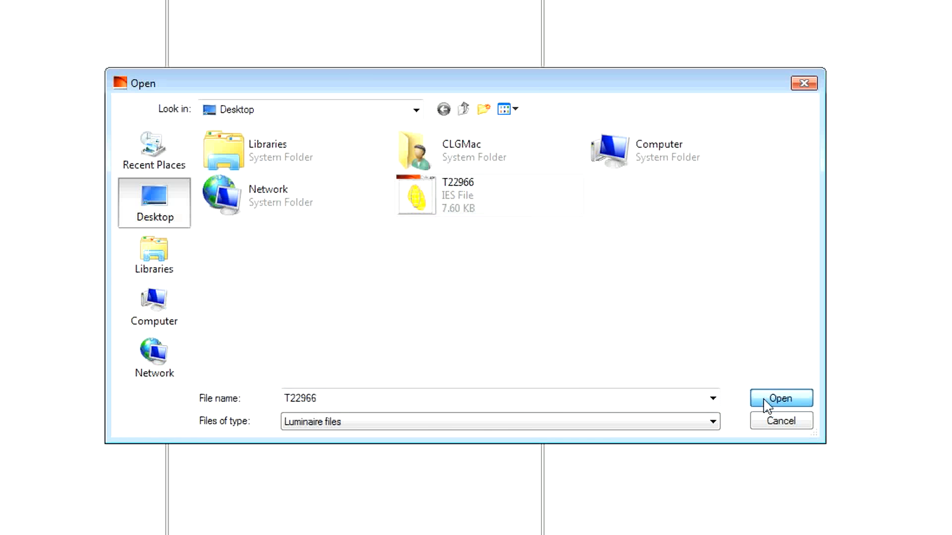
{"action": "left_click", "coordinate": [301, 221]}
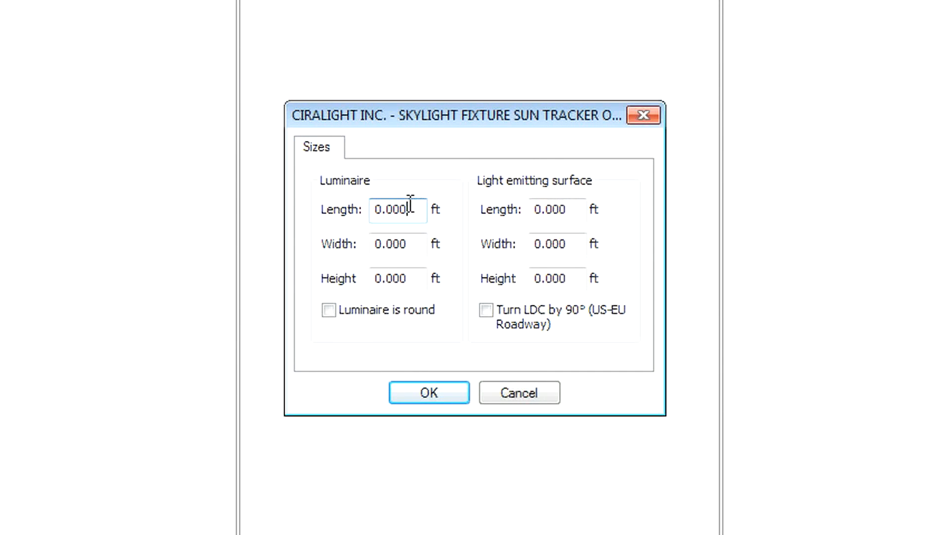
- Set the imported skylight luminaire's size to 4 ft length, 4 ft width and 3 ft height
{"action": "left_click_drag", "start_coordinate": [416, 209], "coordinate": [376, 212]}
{"action": "type", "text": "4"}
{"action": "left_click_drag", "start_coordinate": [404, 232], "coordinate": [350, 227]}
{"action": "type", "text": "4"}
{"action": "left_click_drag", "start_coordinate": [404, 283], "coordinate": [374, 275]}
{"action": "type", "text": "3"}
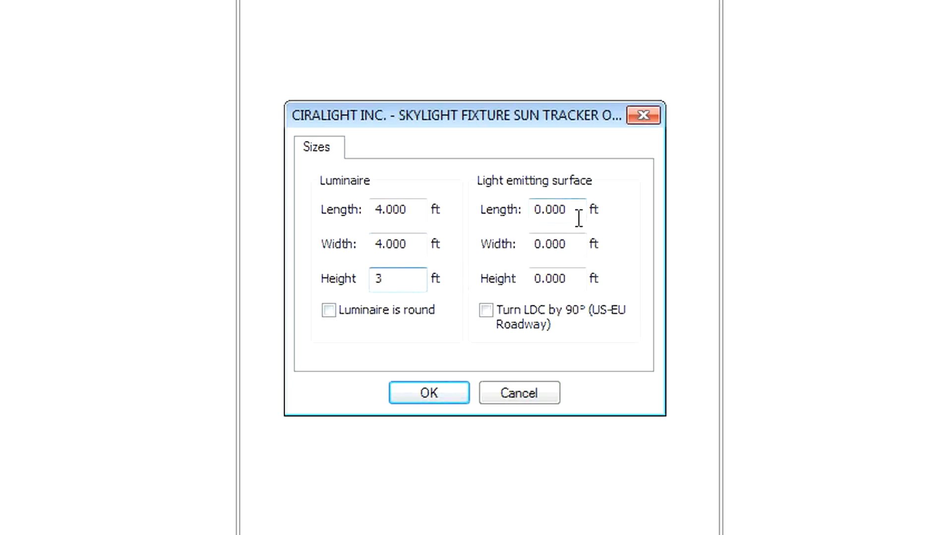
- Set the luminaire's light emitting surface to 4 ft length, 4 ft width and 0.1 ft height, and accept the sizes
{"action": "left_click_drag", "start_coordinate": [578, 216], "coordinate": [519, 212]}
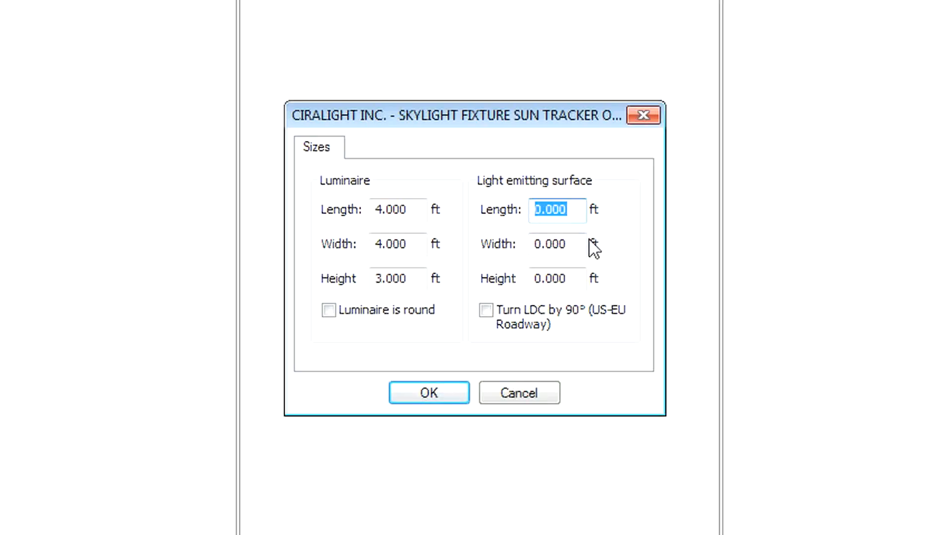
{"action": "type", "text": "4"}
{"action": "left_click_drag", "start_coordinate": [584, 243], "coordinate": [537, 245]}
{"action": "type", "text": "4"}
{"action": "left_click_drag", "start_coordinate": [571, 279], "coordinate": [531, 278]}
{"action": "key", "text": "BackSpace"}
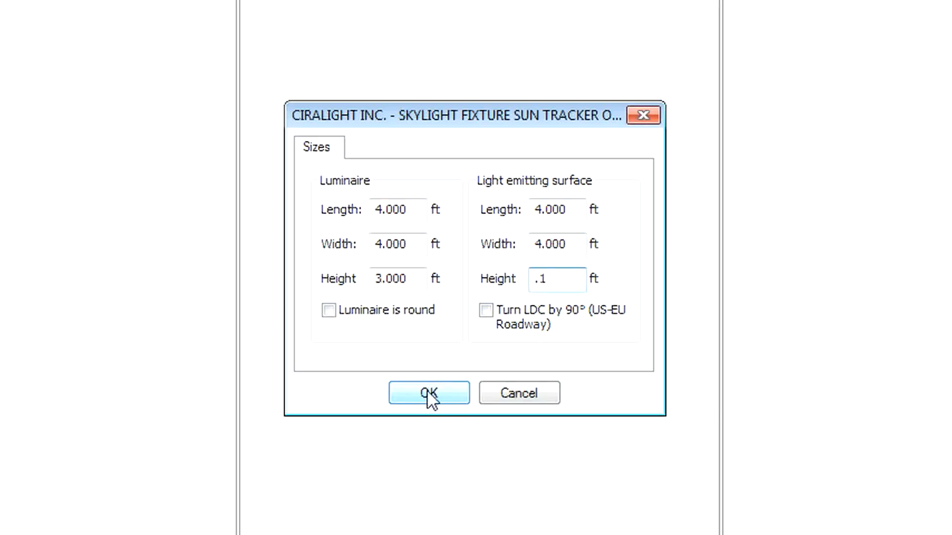
{"action": "left_click", "coordinate": [439, 394]}
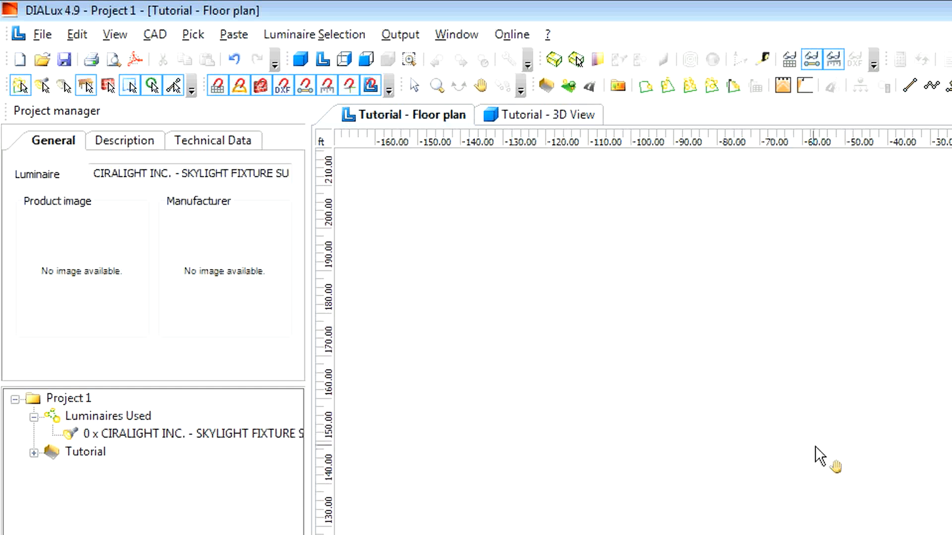
- Try placing two individual skylight luminaires in the upper half of the room on the floor plan
{"action": "left_click_drag", "start_coordinate": [151, 436], "coordinate": [607, 177]}
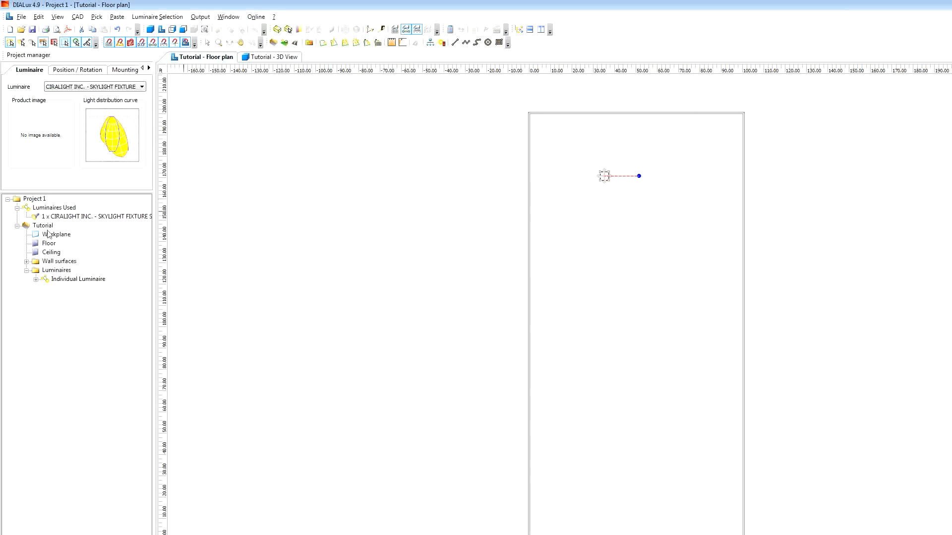
{"action": "left_click_drag", "start_coordinate": [59, 217], "coordinate": [686, 237]}
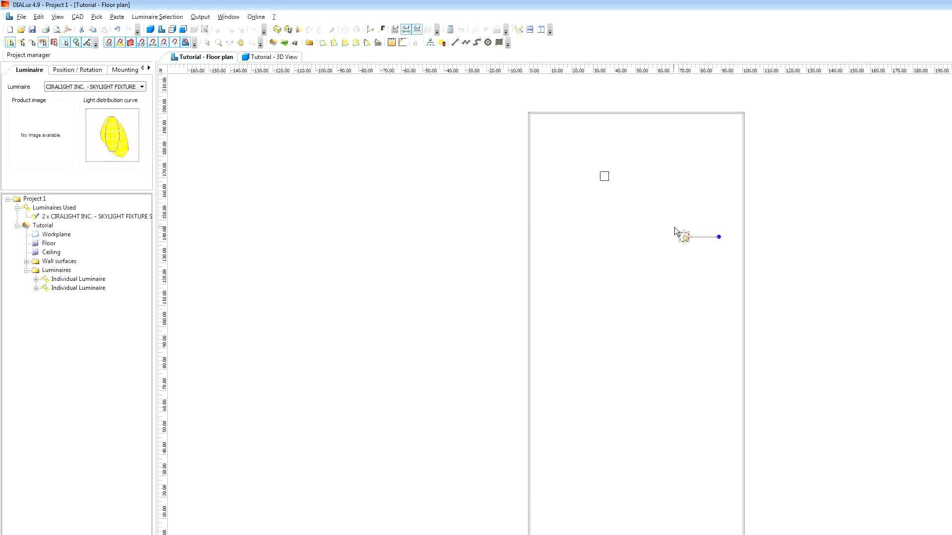
{"action": "mouse_move", "coordinate": [580, 136]}
{"action": "middle_mouse_down"}
{"action": "mouse_move", "coordinate": [648, 215]}
{"action": "mouse_move", "coordinate": [584, 135]}
{"action": "middle_mouse_up"}
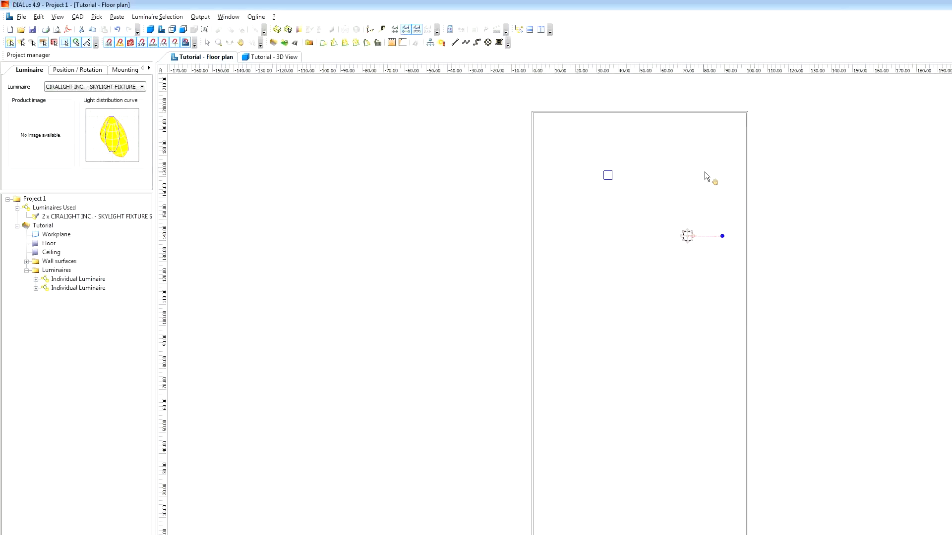
- Delete both individually placed skylight luminaires from the floor plan
{"action": "key", "text": "Delete"}
{"action": "middle_click_drag", "start_coordinate": [657, 166], "coordinate": [601, 184]}
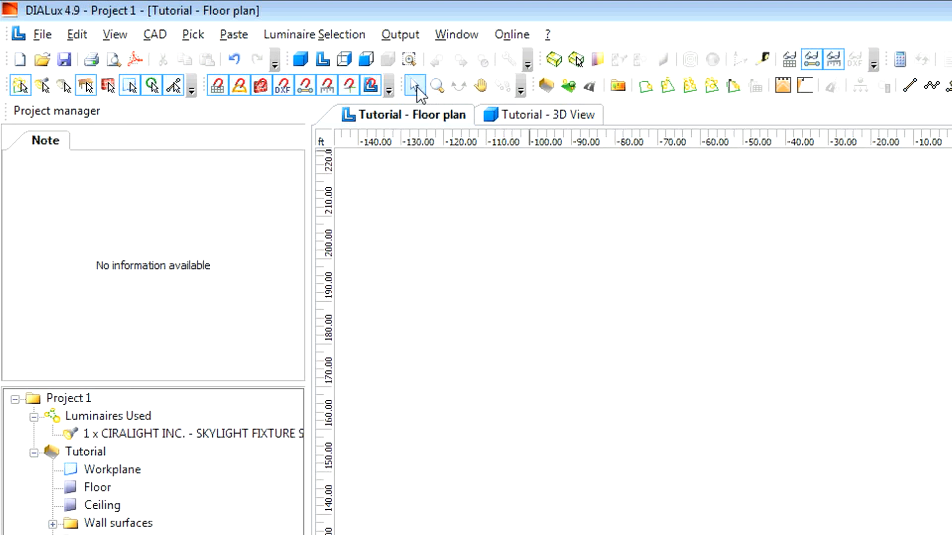
{"action": "left_click", "coordinate": [558, 195]}
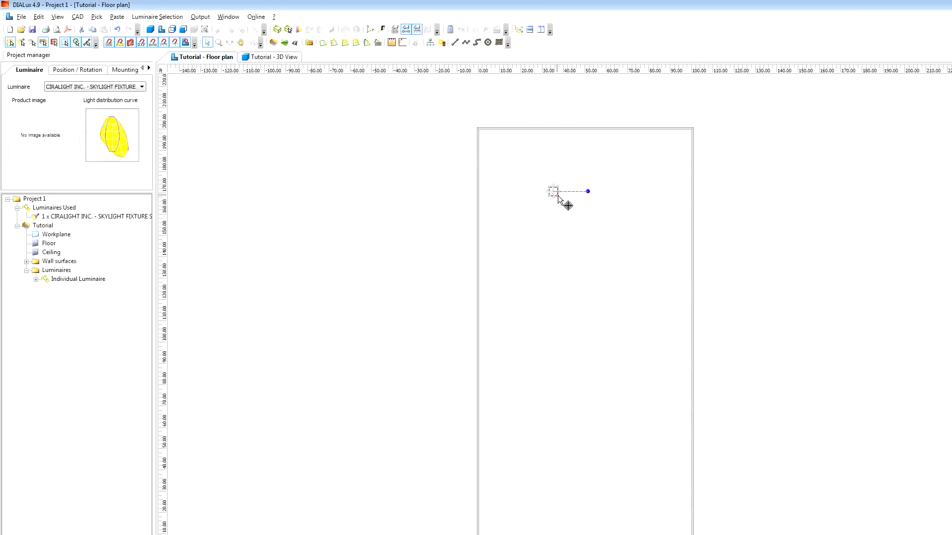
{"action": "key", "text": "Delete"}
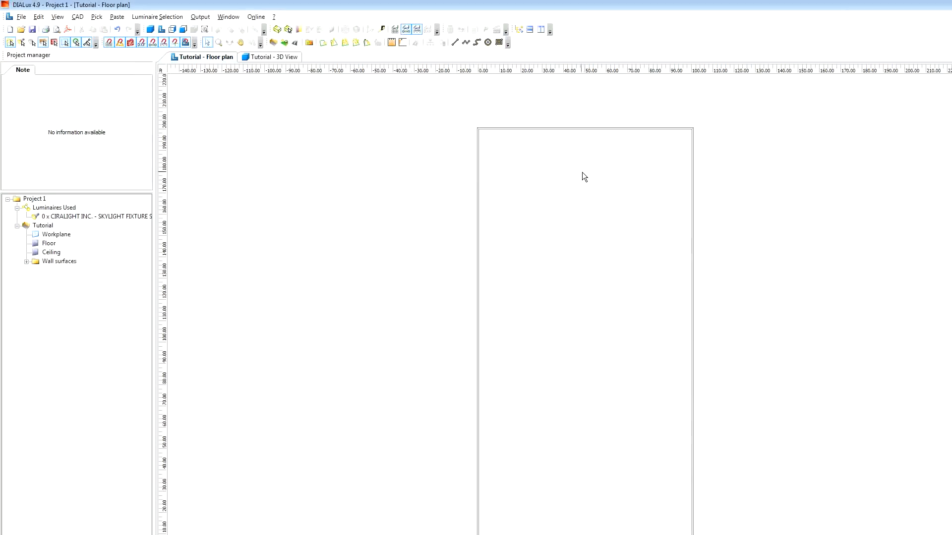
- Insert a field arrangement of skylights with 8 rows and 4 luminaires per row, and check the layout in 3D
{"action": "right_click", "coordinate": [539, 222]}
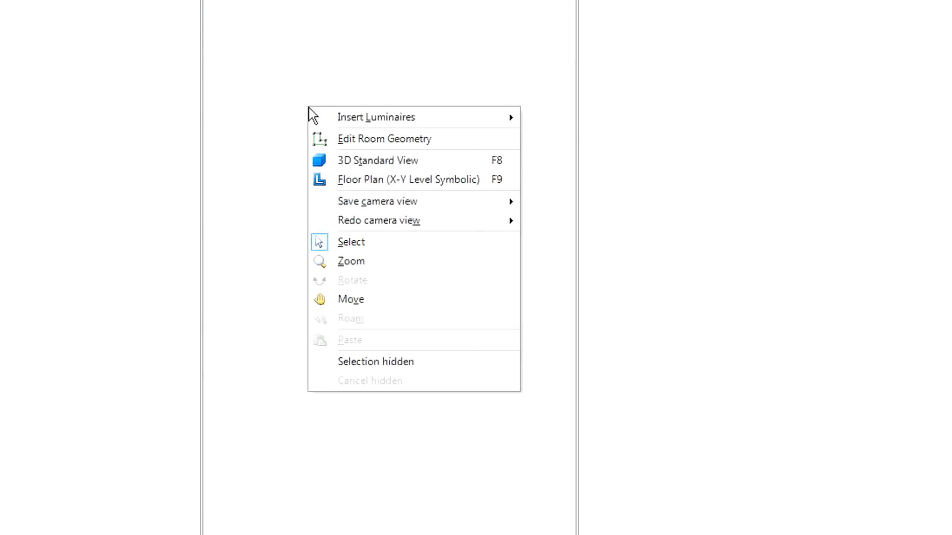
{"action": "mouse_move", "coordinate": [365, 124]}
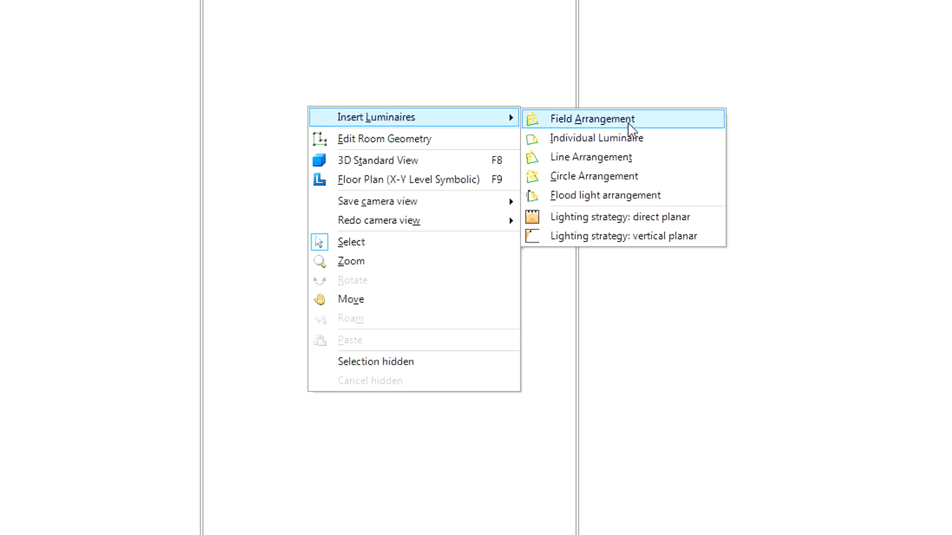
{"action": "left_click", "coordinate": [628, 124]}
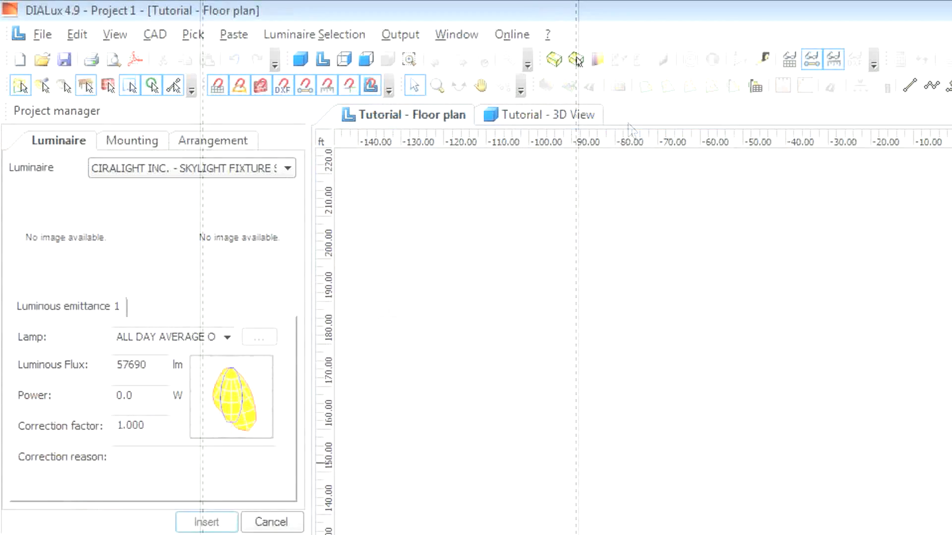
{"action": "left_click", "coordinate": [131, 141]}
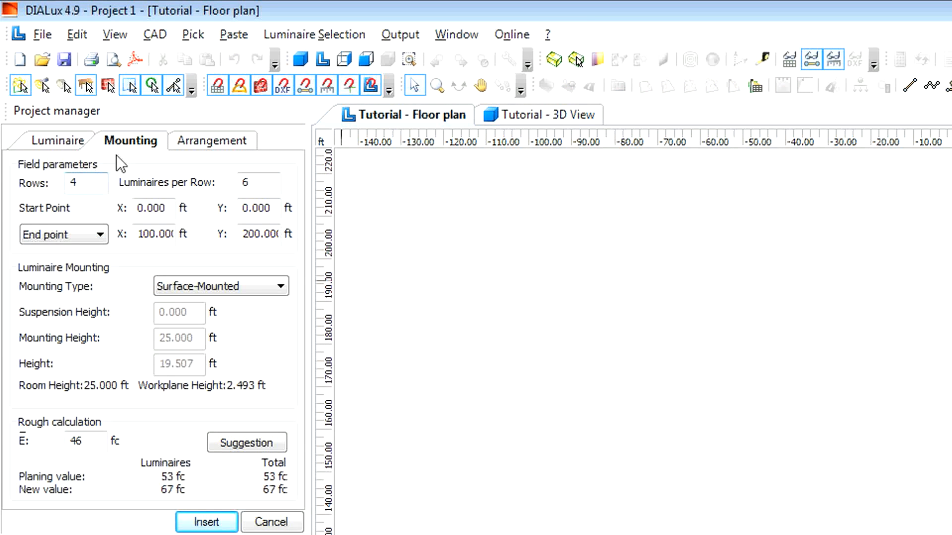
{"action": "left_click", "coordinate": [92, 183]}
{"action": "double_click", "coordinate": [78, 182]}
{"action": "type", "text": "8"}
{"action": "double_click", "coordinate": [245, 182]}
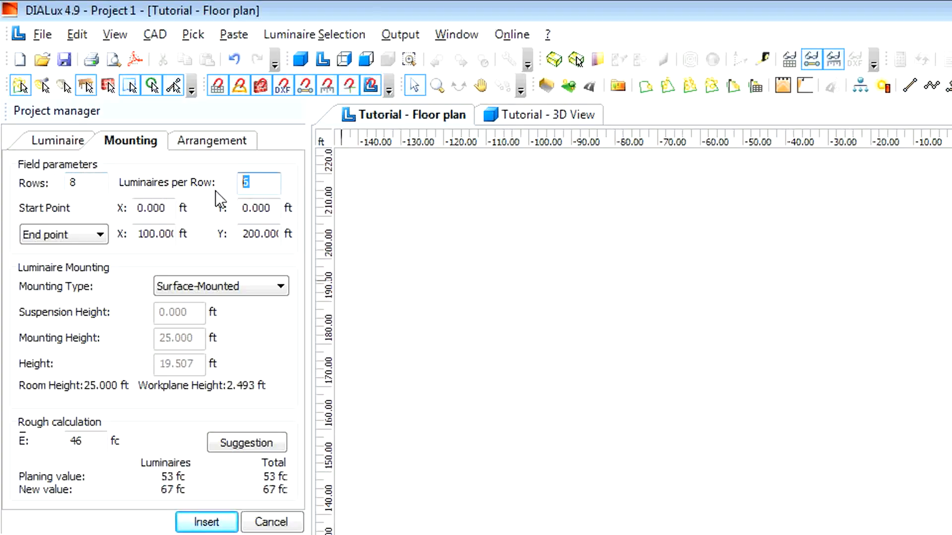
{"action": "type", "text": "4"}
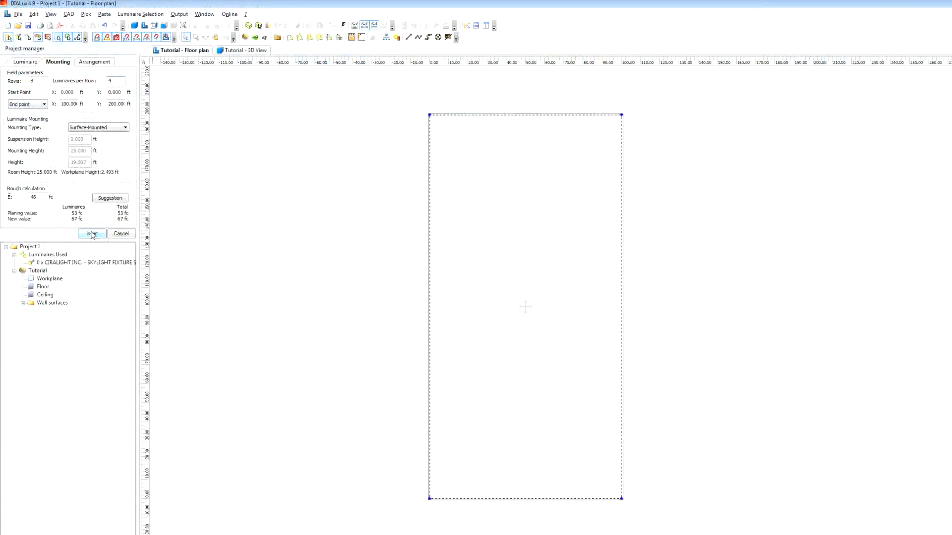
{"action": "left_click", "coordinate": [91, 234]}
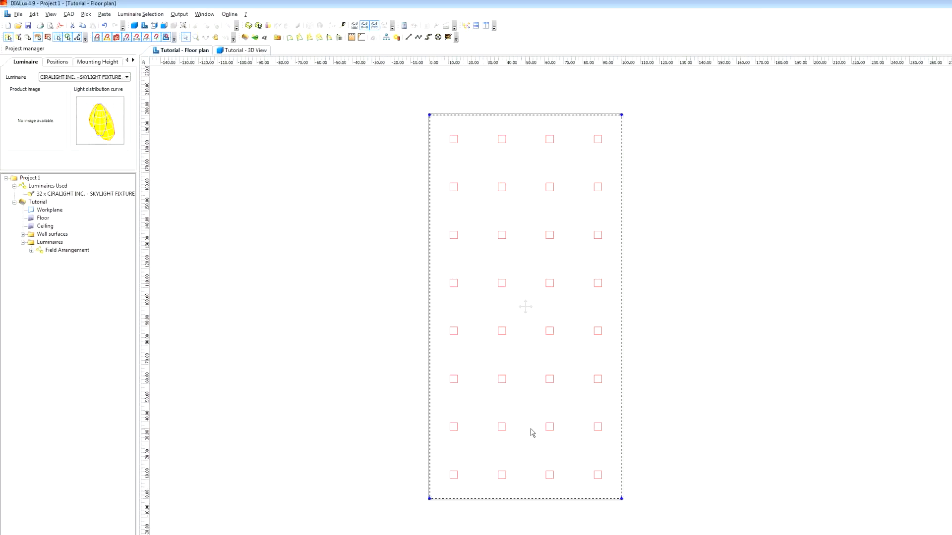
{"action": "left_click", "coordinate": [239, 50]}
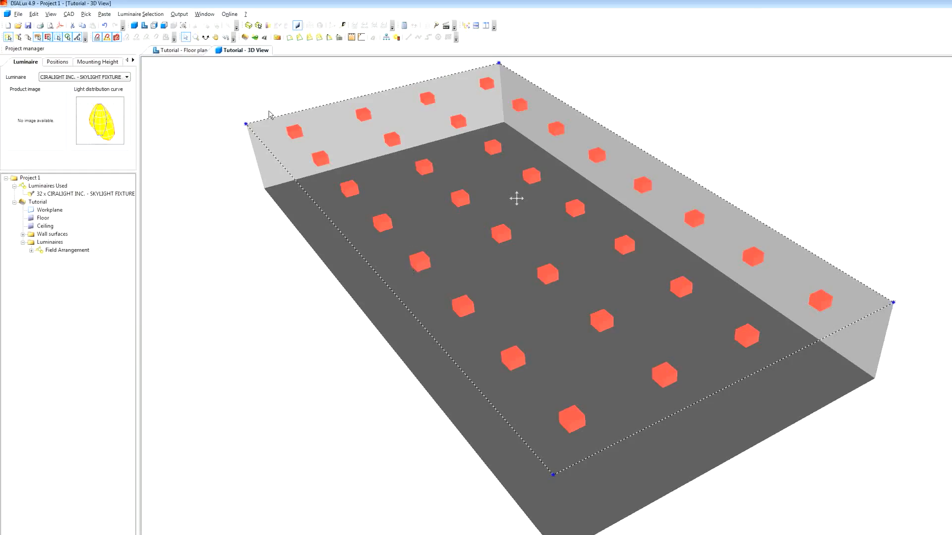
{"action": "left_click", "coordinate": [180, 52]}
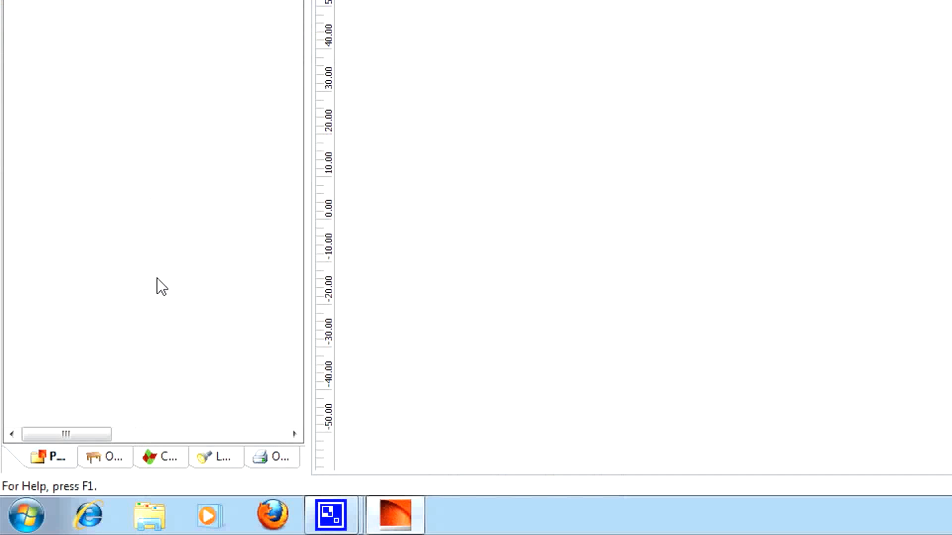
- Include the project cover, table of contents and luminaire parts list in Project 1's output, and expand the Ciralight luminaire's output pages
{"action": "left_click", "coordinate": [281, 456]}
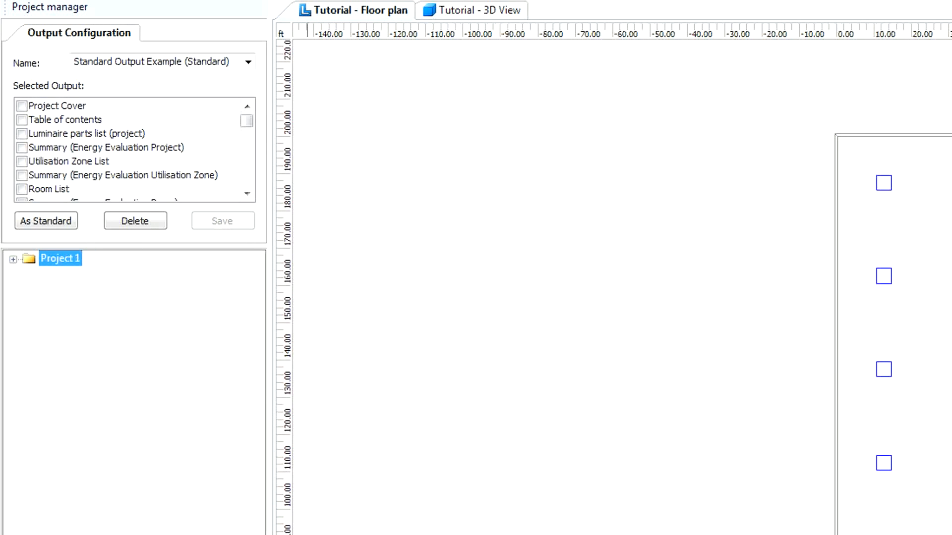
{"action": "left_click", "coordinate": [14, 259]}
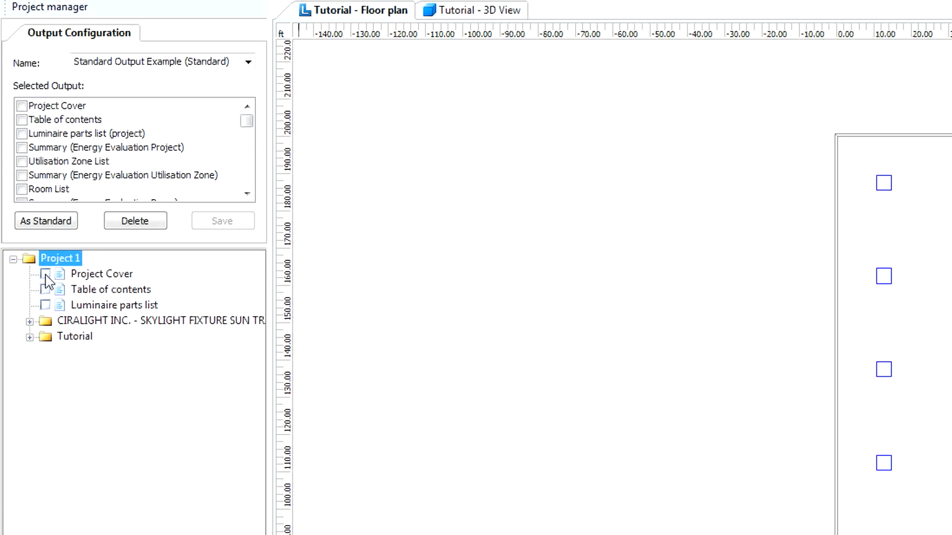
{"action": "left_click", "coordinate": [46, 275]}
{"action": "left_click", "coordinate": [46, 290]}
{"action": "left_click", "coordinate": [46, 305]}
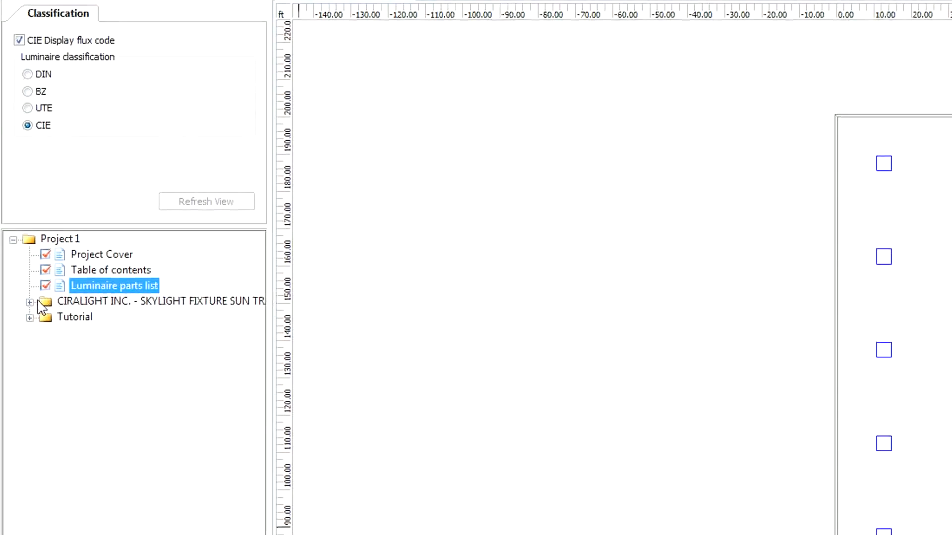
{"action": "left_click", "coordinate": [30, 302]}
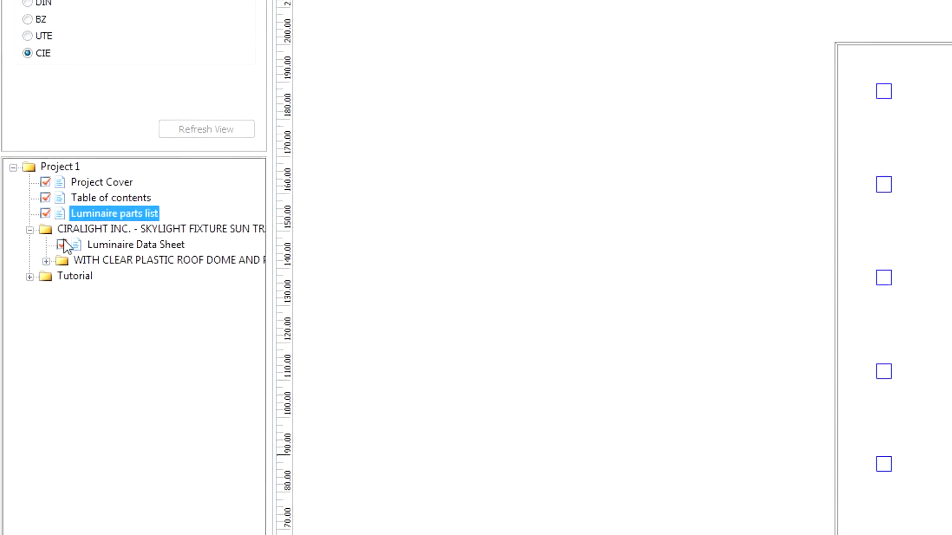
- In the Tutorial room's output, exclude the luminaire parts list and include Luminaires (layout plan), Room elements (coordinates list) and False Color Rendering
{"action": "left_click", "coordinate": [30, 276]}
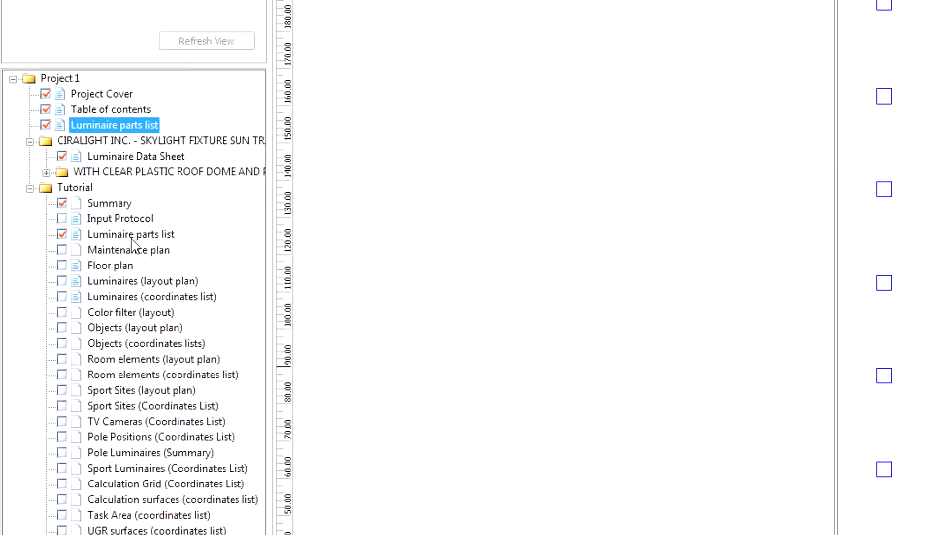
{"action": "left_click", "coordinate": [62, 234]}
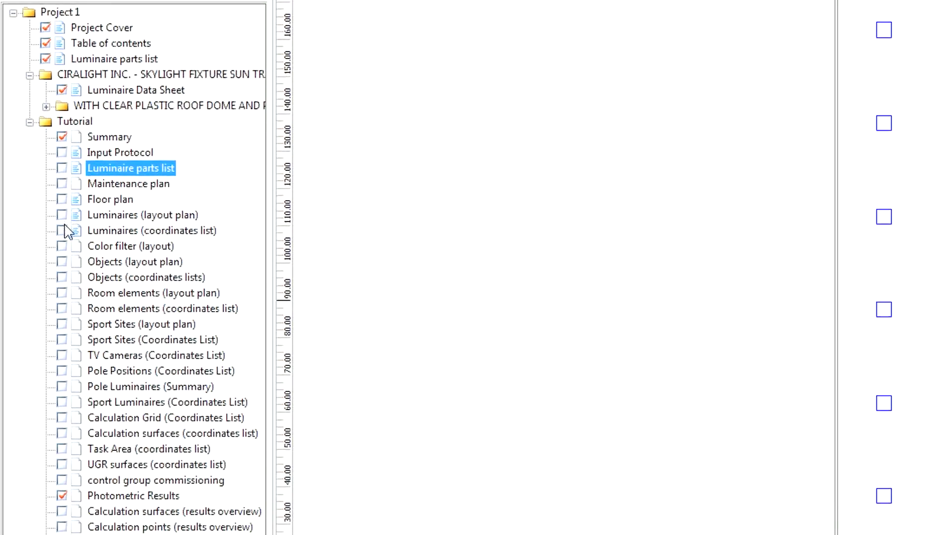
{"action": "left_click", "coordinate": [62, 193]}
{"action": "left_click", "coordinate": [61, 286]}
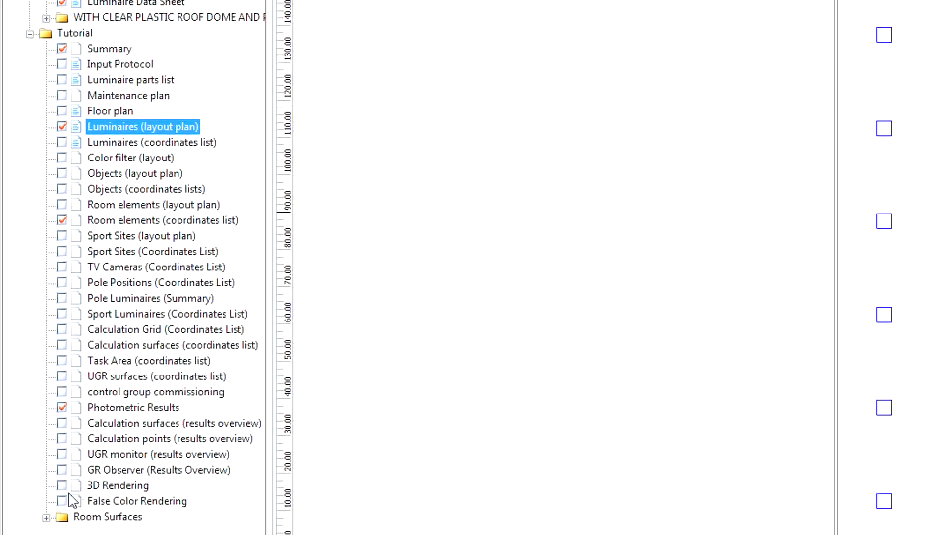
{"action": "left_click", "coordinate": [62, 480]}
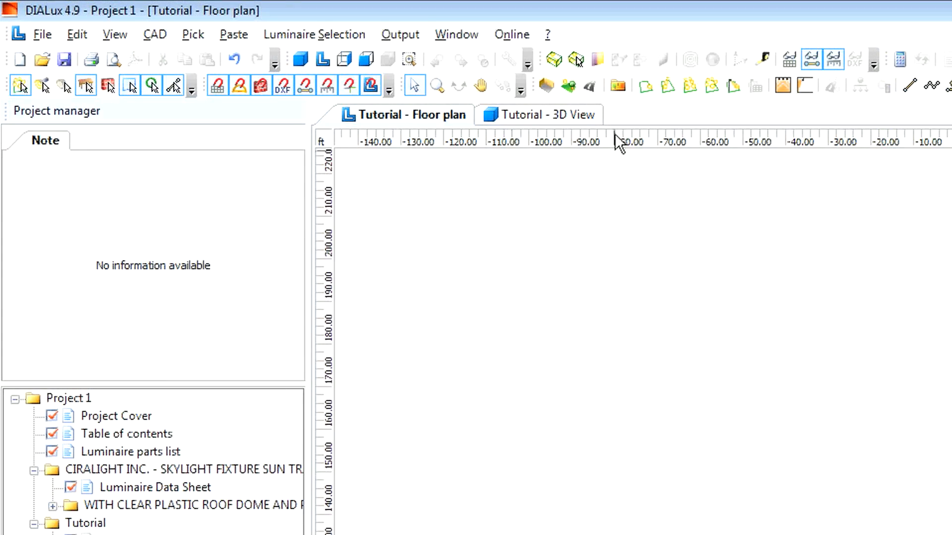
- Calculate the Tutorial scene with luminaires included for all scenes, using the standard calculation option
{"action": "left_click", "coordinate": [408, 37]}
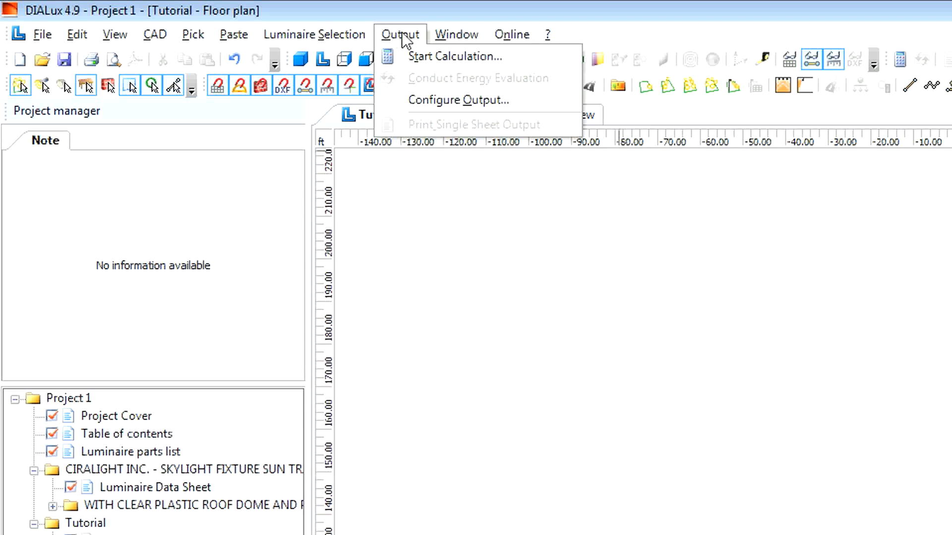
{"action": "mouse_move", "coordinate": [440, 39]}
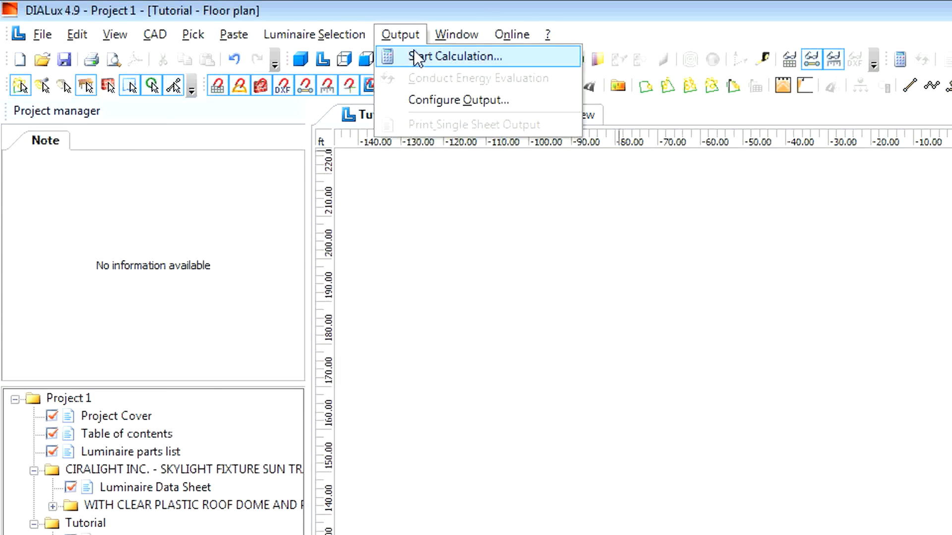
{"action": "left_click", "coordinate": [414, 56]}
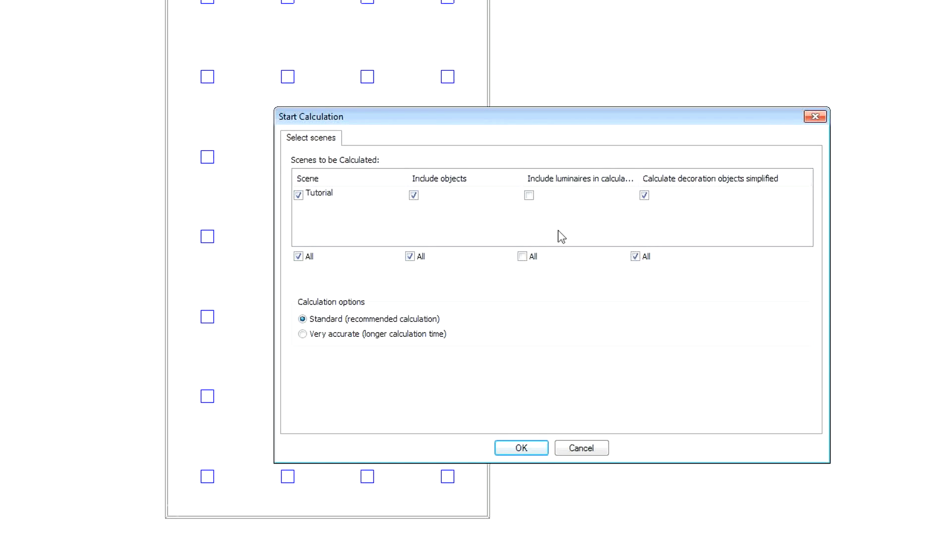
{"action": "left_click", "coordinate": [523, 257]}
{"action": "left_click", "coordinate": [508, 449]}
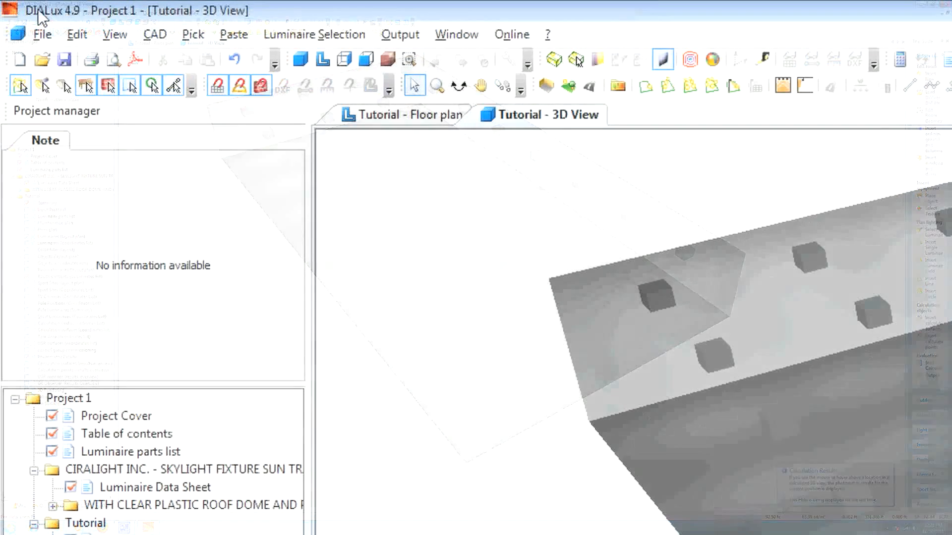
- Export all pages of the project output as a PDF named "dialux basic tutorial.pdf" on the Desktop
{"action": "left_click", "coordinate": [17, 13]}
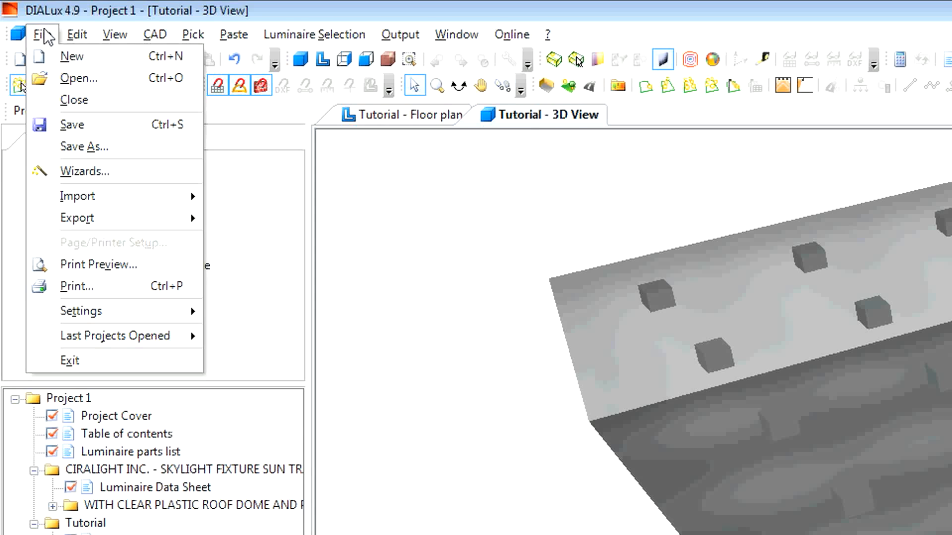
{"action": "mouse_move", "coordinate": [126, 224]}
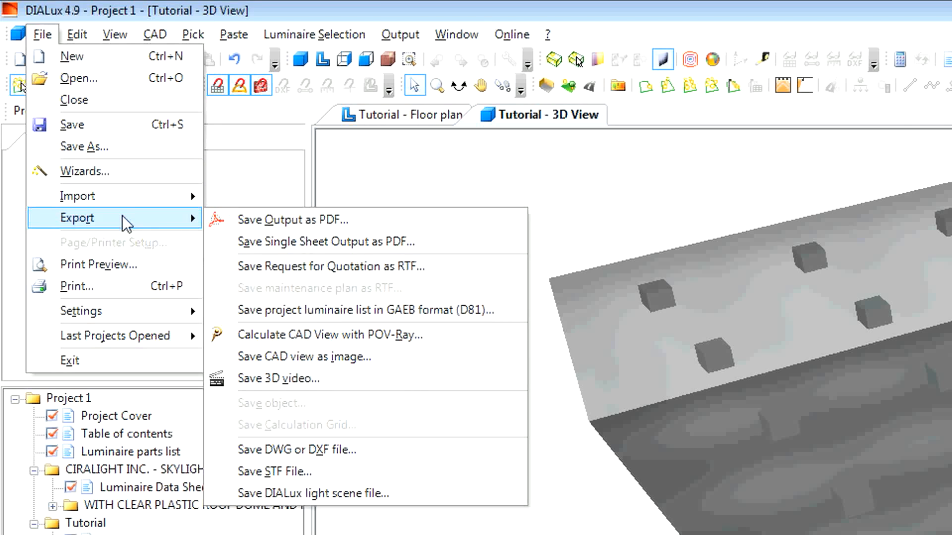
{"action": "left_click", "coordinate": [325, 223]}
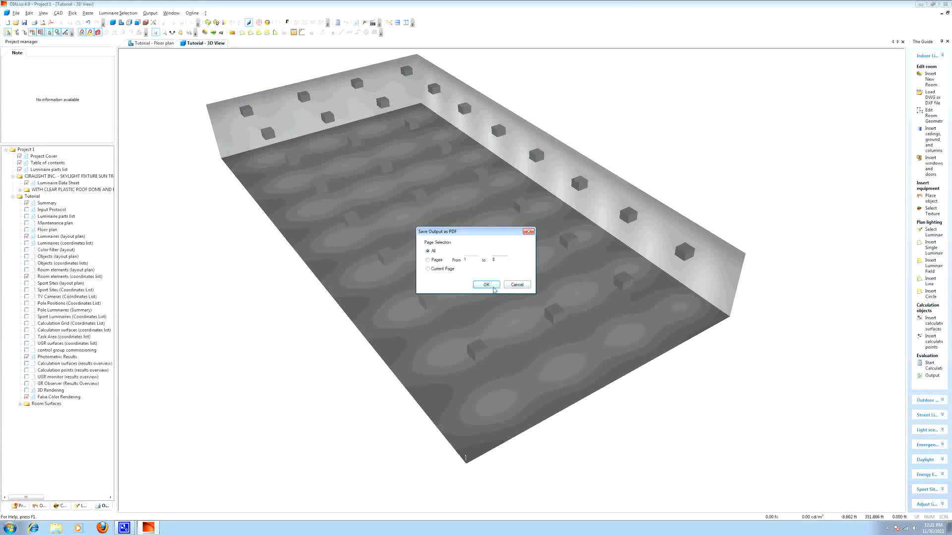
{"action": "left_click", "coordinate": [486, 284]}
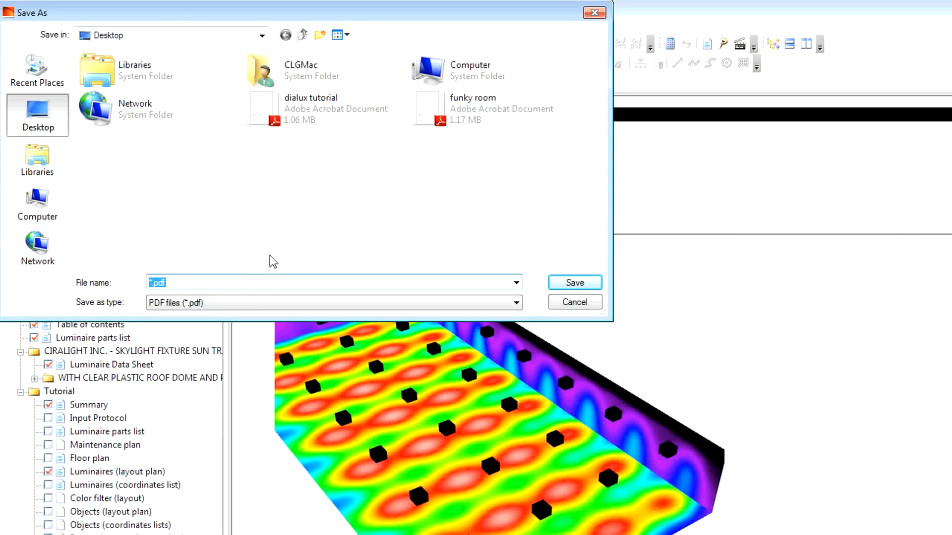
{"action": "left_click", "coordinate": [154, 283]}
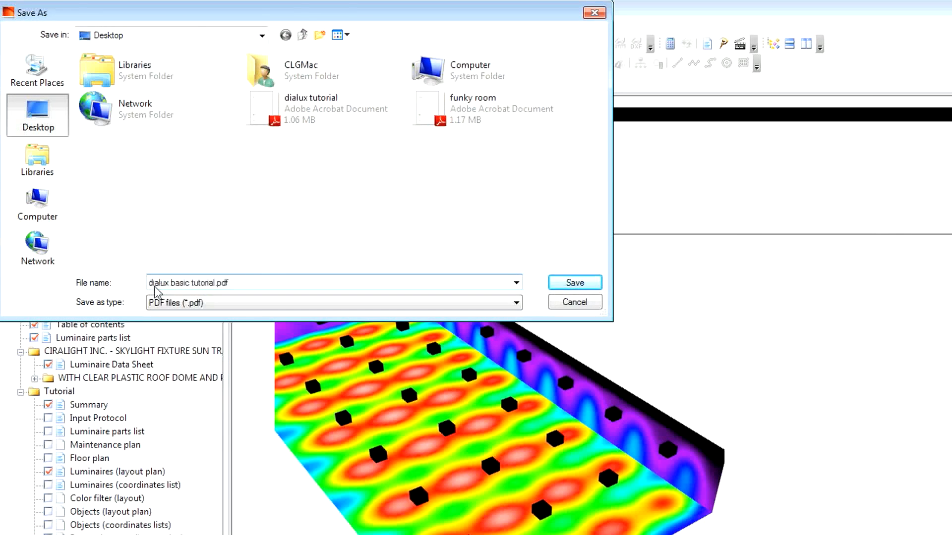
{"action": "left_click", "coordinate": [573, 283]}
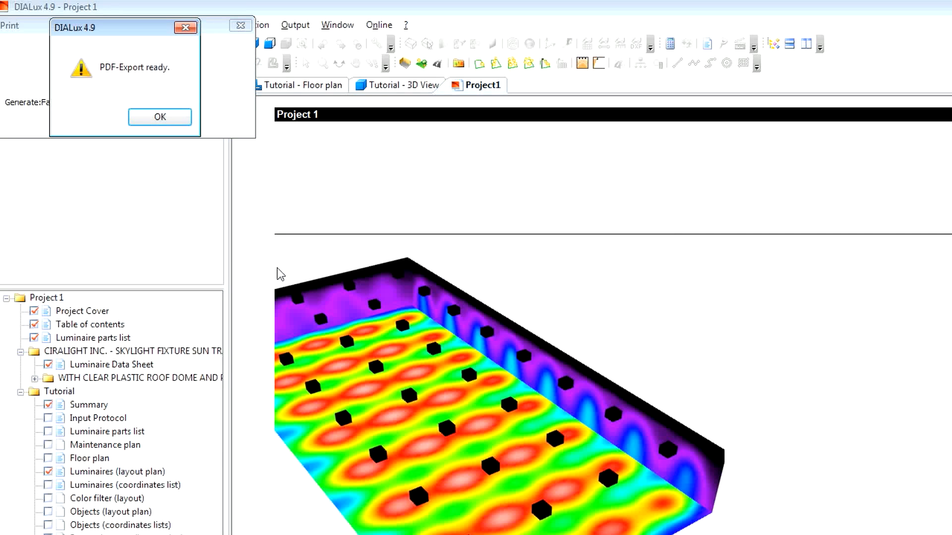
{"action": "left_click", "coordinate": [160, 119]}
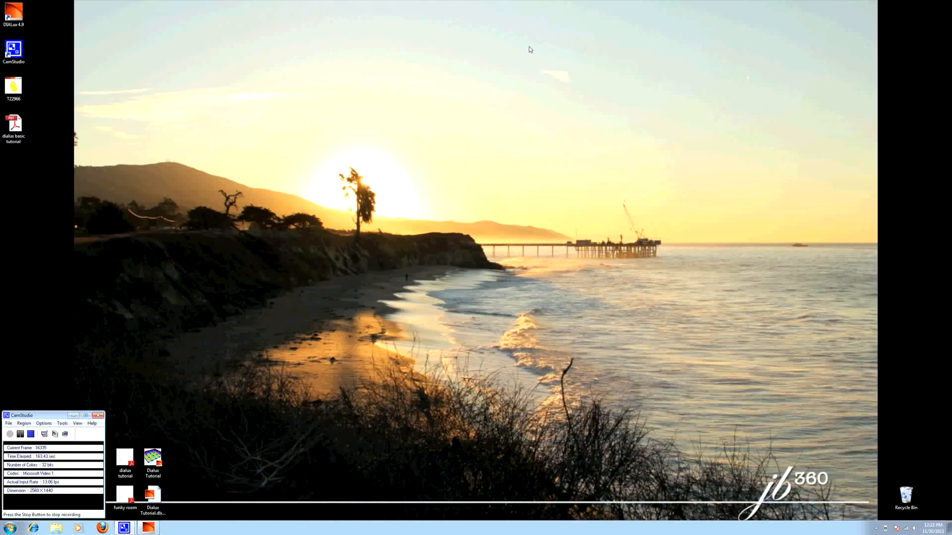
- Open the exported dialux basic tutorial PDF in Adobe Reader and examine the workplane's average illuminance in the room summary
{"action": "double_click", "coordinate": [14, 124]}
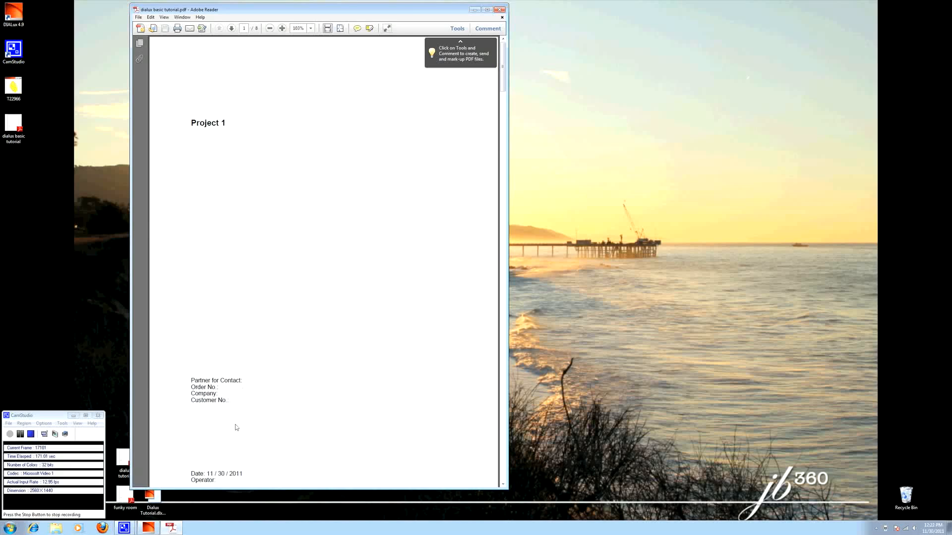
{"action": "left_click_drag", "start_coordinate": [502, 76], "coordinate": [506, 319]}
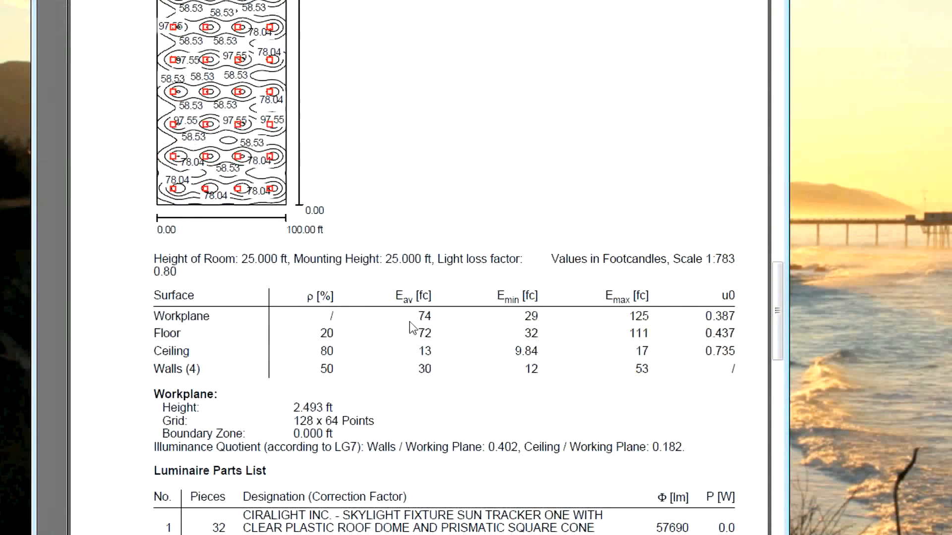
{"action": "left_click_drag", "start_coordinate": [418, 318], "coordinate": [431, 319]}
{"action": "left_click", "coordinate": [431, 317]}
{"action": "left_click_drag", "start_coordinate": [432, 316], "coordinate": [421, 314]}
- Check the number of skylight pieces in the summary page's luminaire parts list
{"action": "left_click_drag", "start_coordinate": [779, 290], "coordinate": [782, 333]}
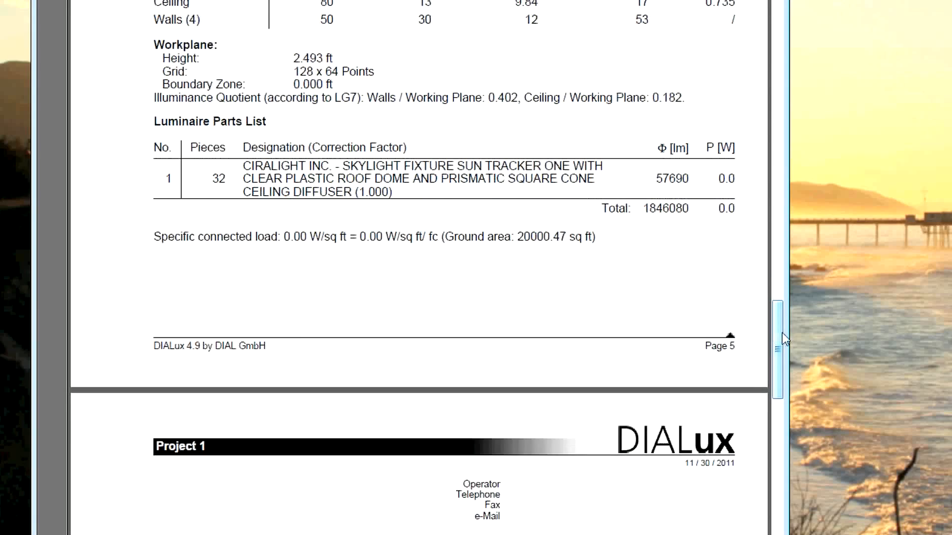
{"action": "left_click_drag", "start_coordinate": [218, 181], "coordinate": [213, 180]}
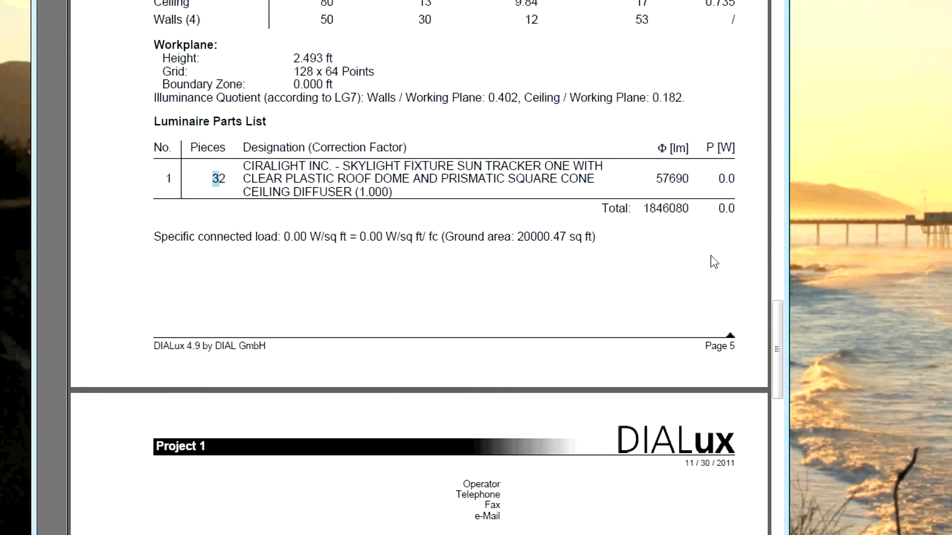
{"action": "left_click", "coordinate": [734, 264]}
- Review the report's luminaire layout plan, photometric results and false color rendering pages
{"action": "left_click_drag", "start_coordinate": [778, 325], "coordinate": [763, 387]}
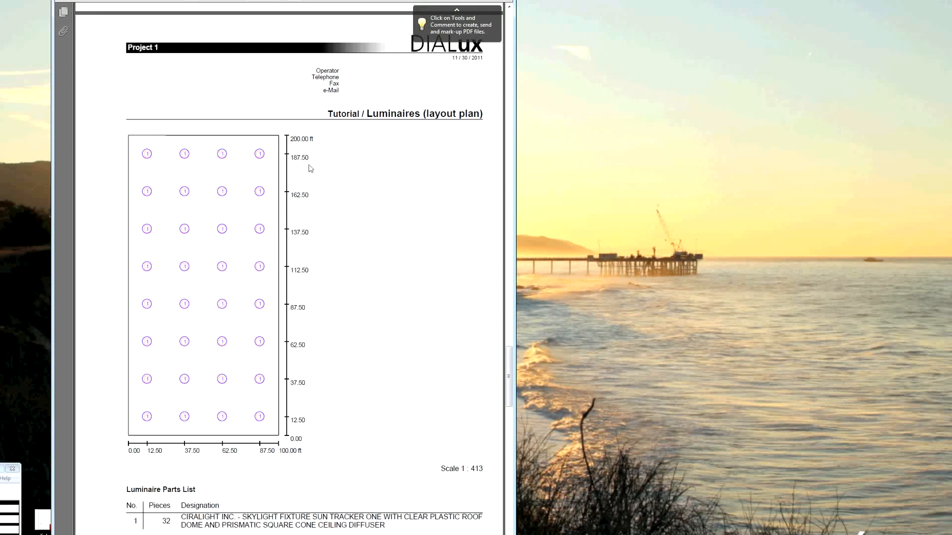
{"action": "left_click_drag", "start_coordinate": [509, 366], "coordinate": [509, 434]}
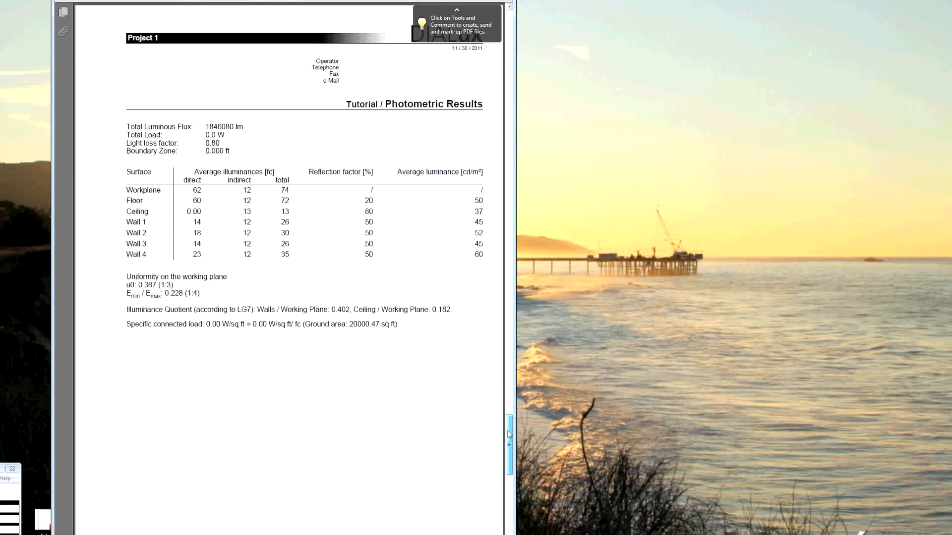
{"action": "left_click_drag", "start_coordinate": [509, 435], "coordinate": [494, 498]}
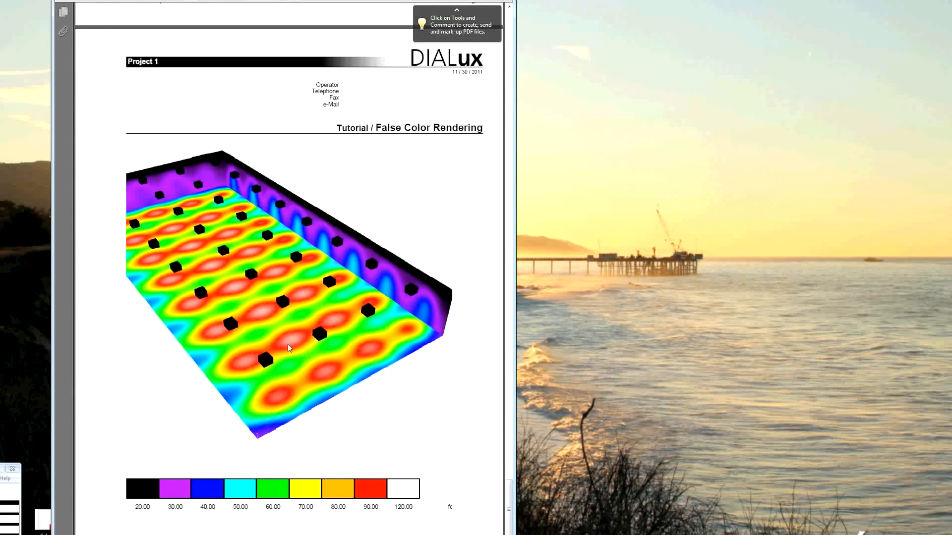